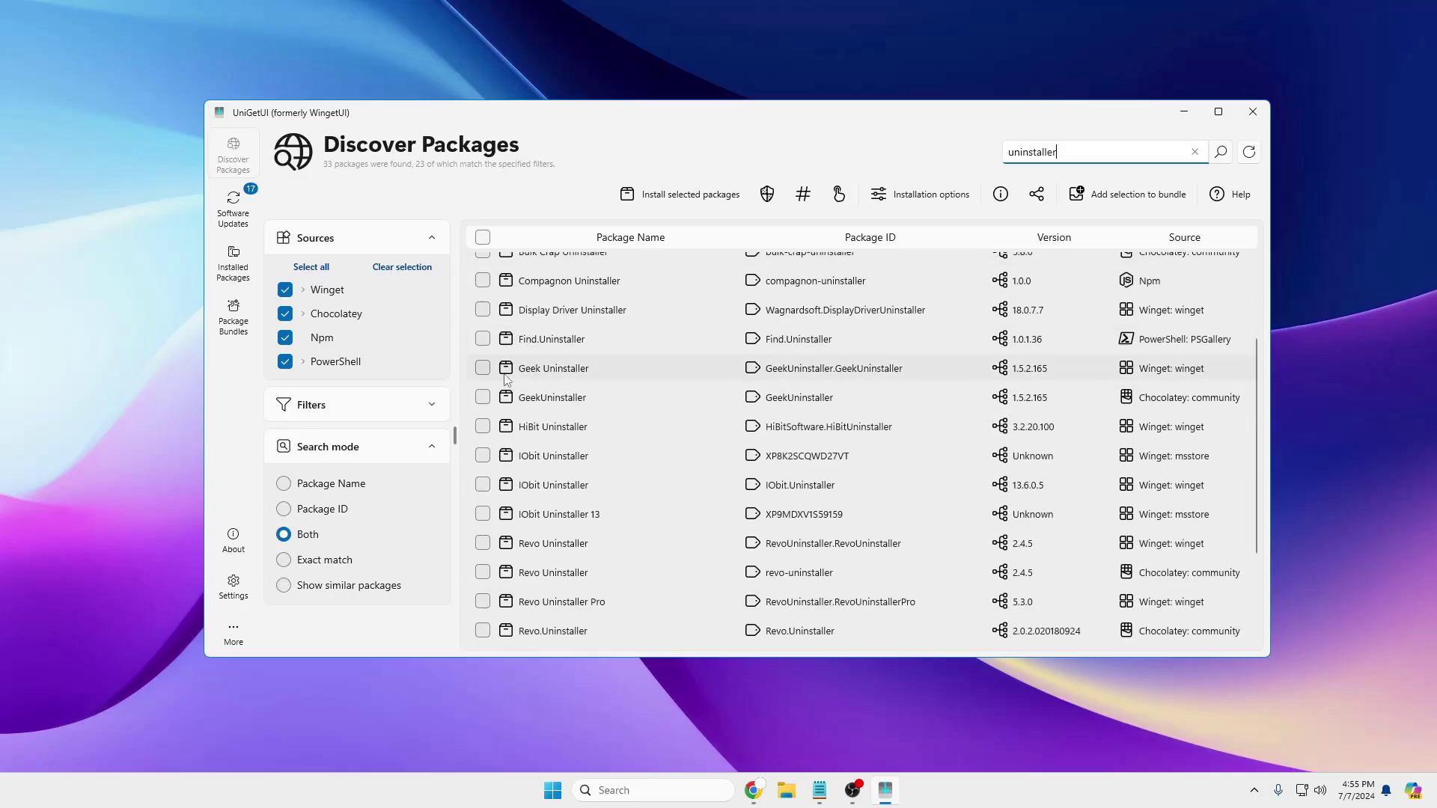
# Install Geek Uninstaller as administrator with default architecture and latest version, then view Software Updates.
pyautogui.rightClick(577, 368)
pyautogui.click(644, 413)
pyautogui.click(867, 263)
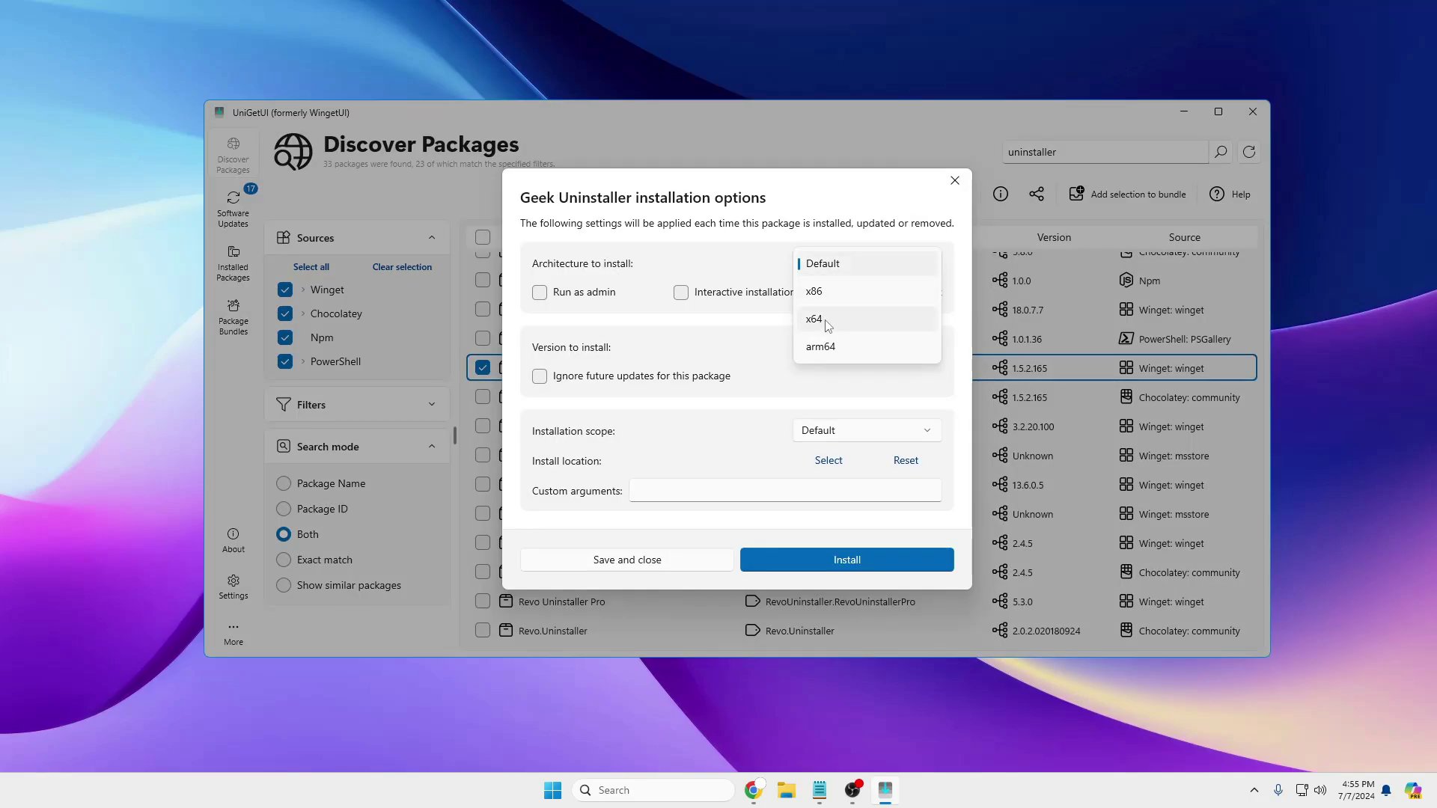
pyautogui.click(822, 263)
pyautogui.click(539, 291)
pyautogui.click(867, 347)
pyautogui.click(822, 375)
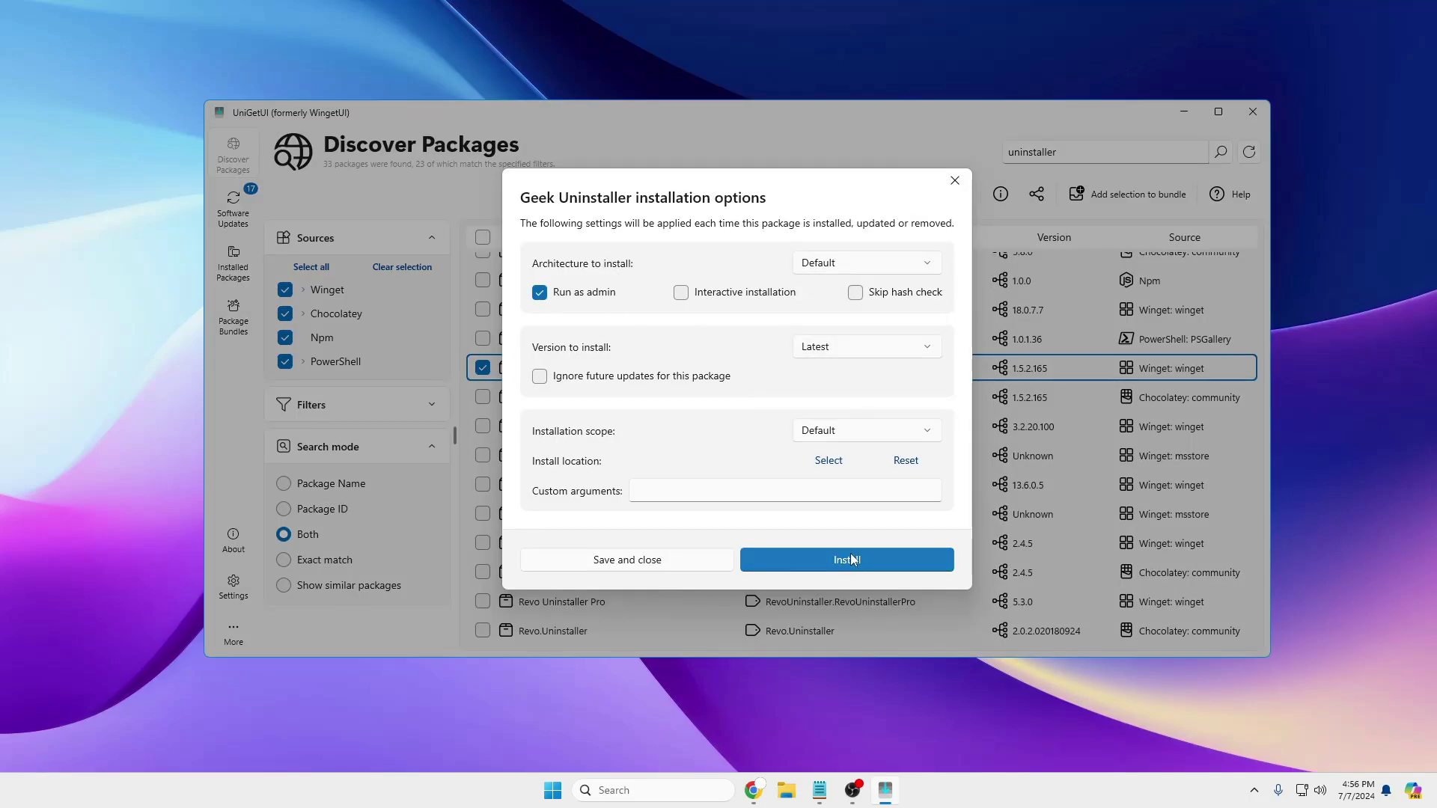
pyautogui.click(851, 557)
pyautogui.click(250, 200)
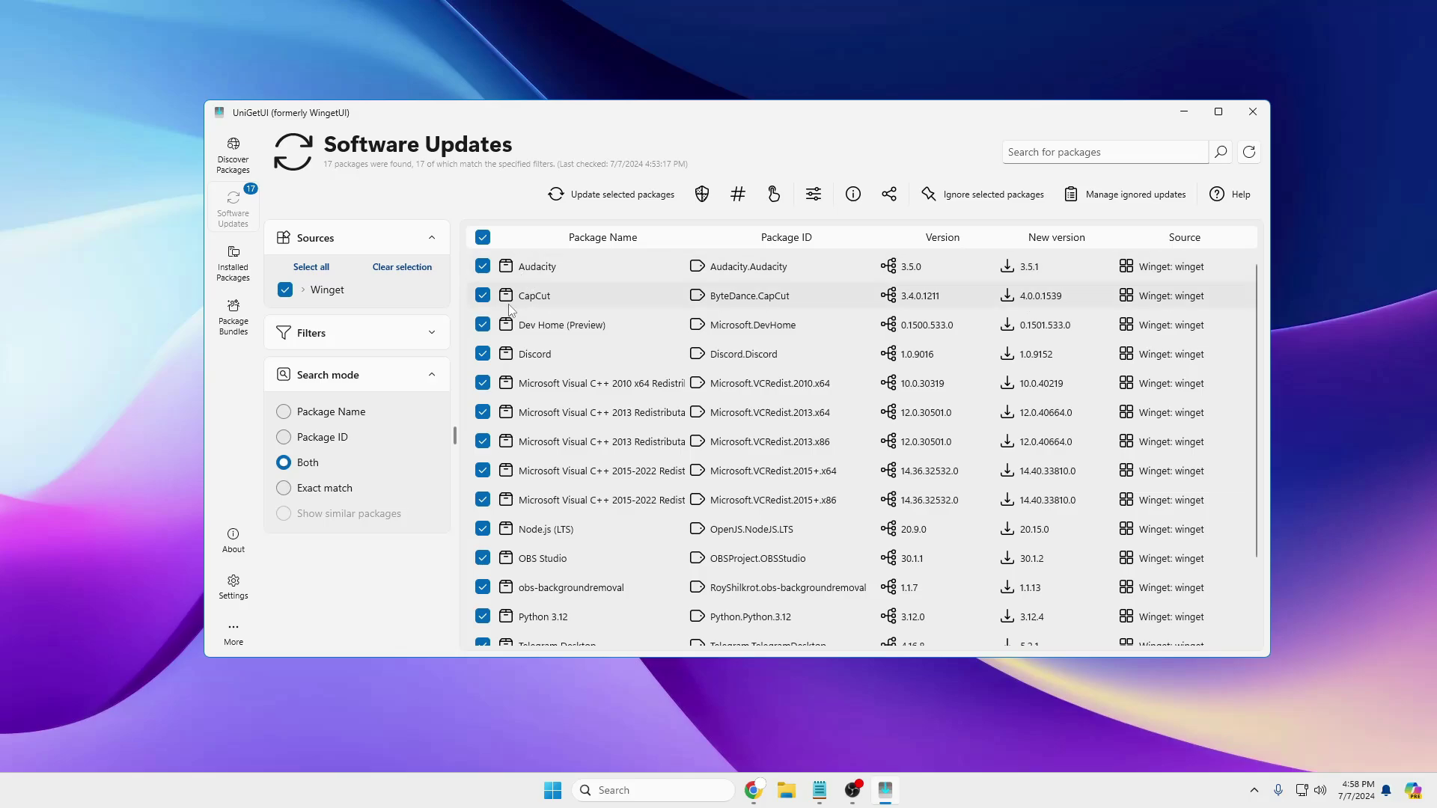
# Expand the search filters on Software Updates, then switch to Installed Packages.
pyautogui.scroll(-2, 568, 314)
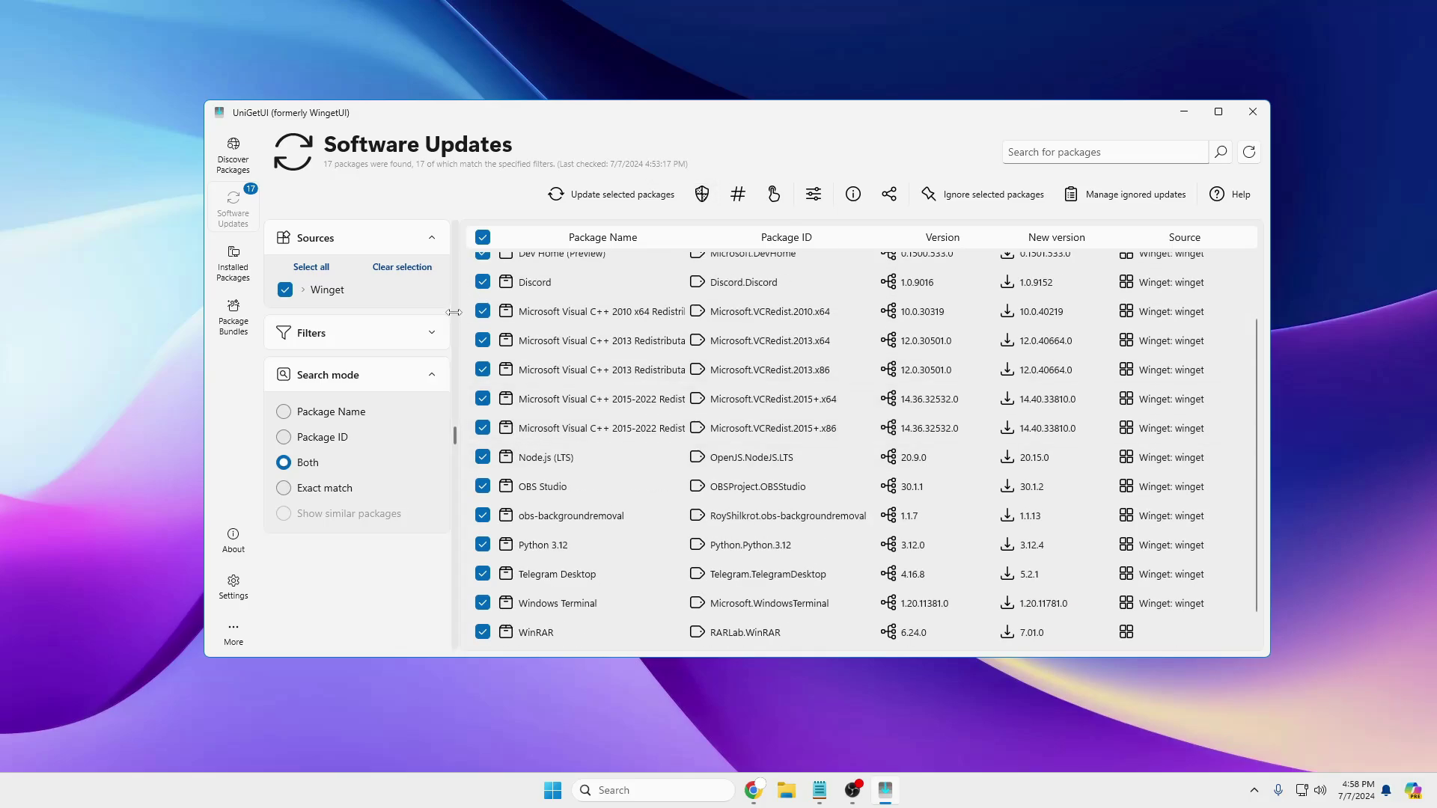
pyautogui.click(430, 333)
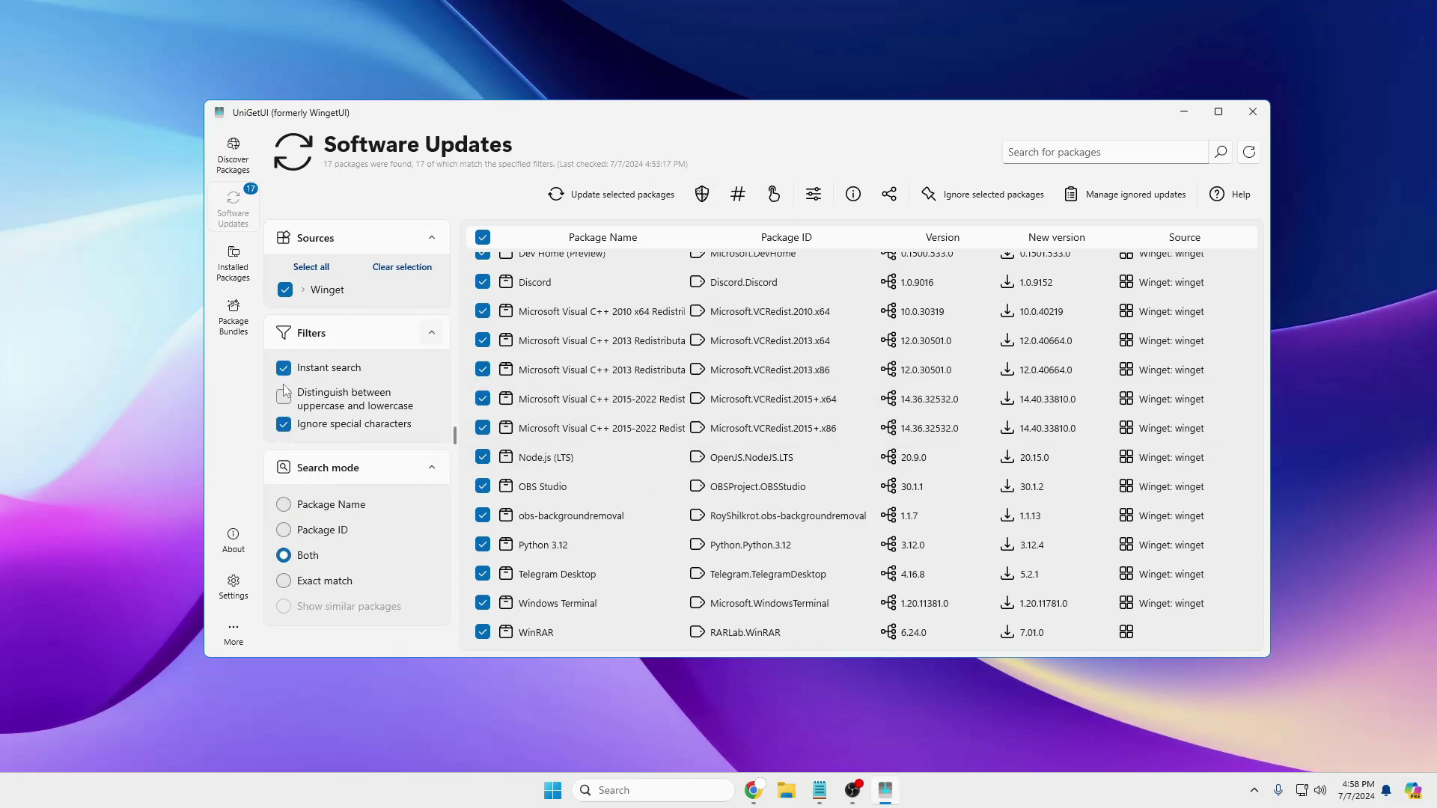
pyautogui.click(233, 266)
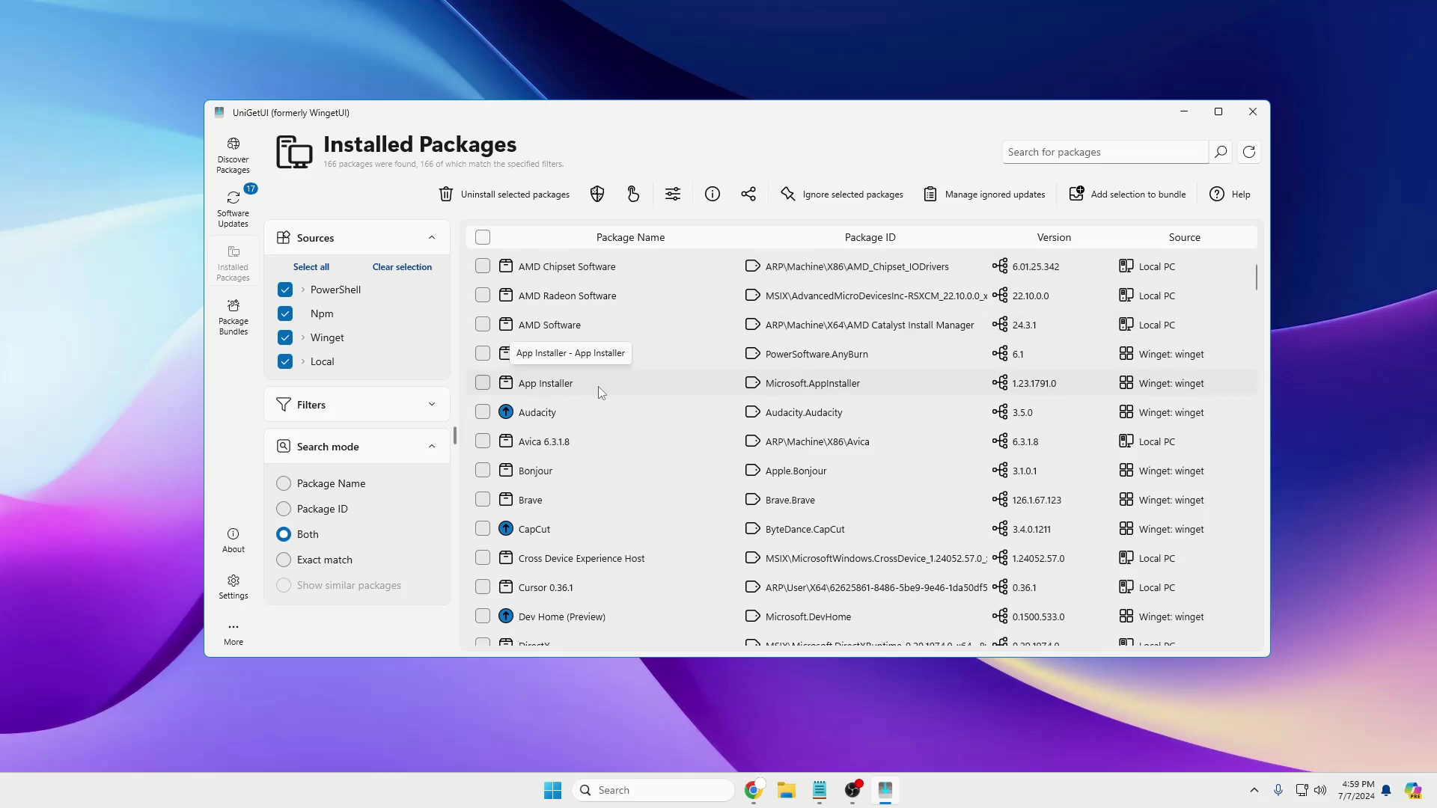
pyautogui.scroll(-2, 569, 367)
# Tick Audacity among the 166 installed packages and move on to Package Bundles.
pyautogui.click(542, 345)
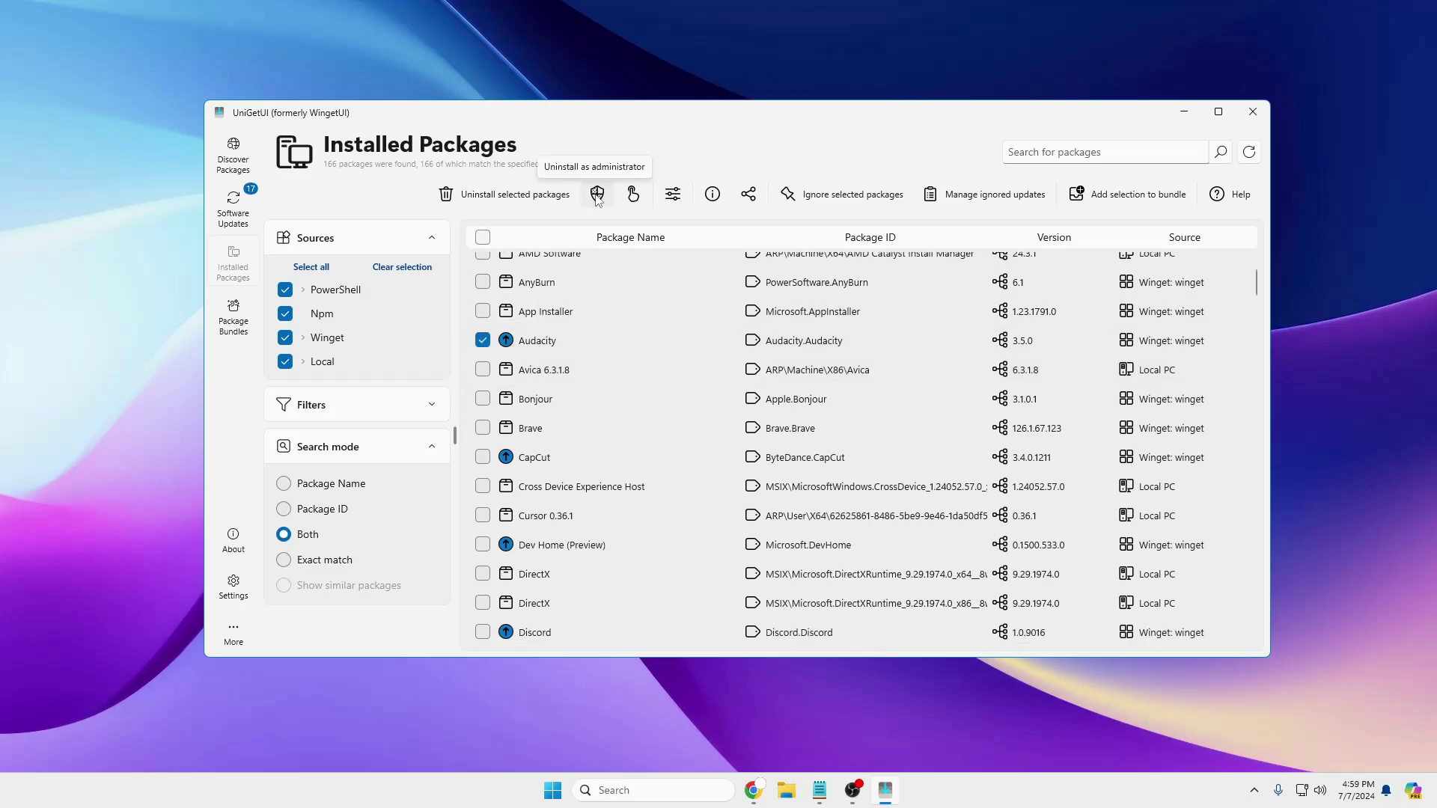
pyautogui.scroll(-4, 529, 349)
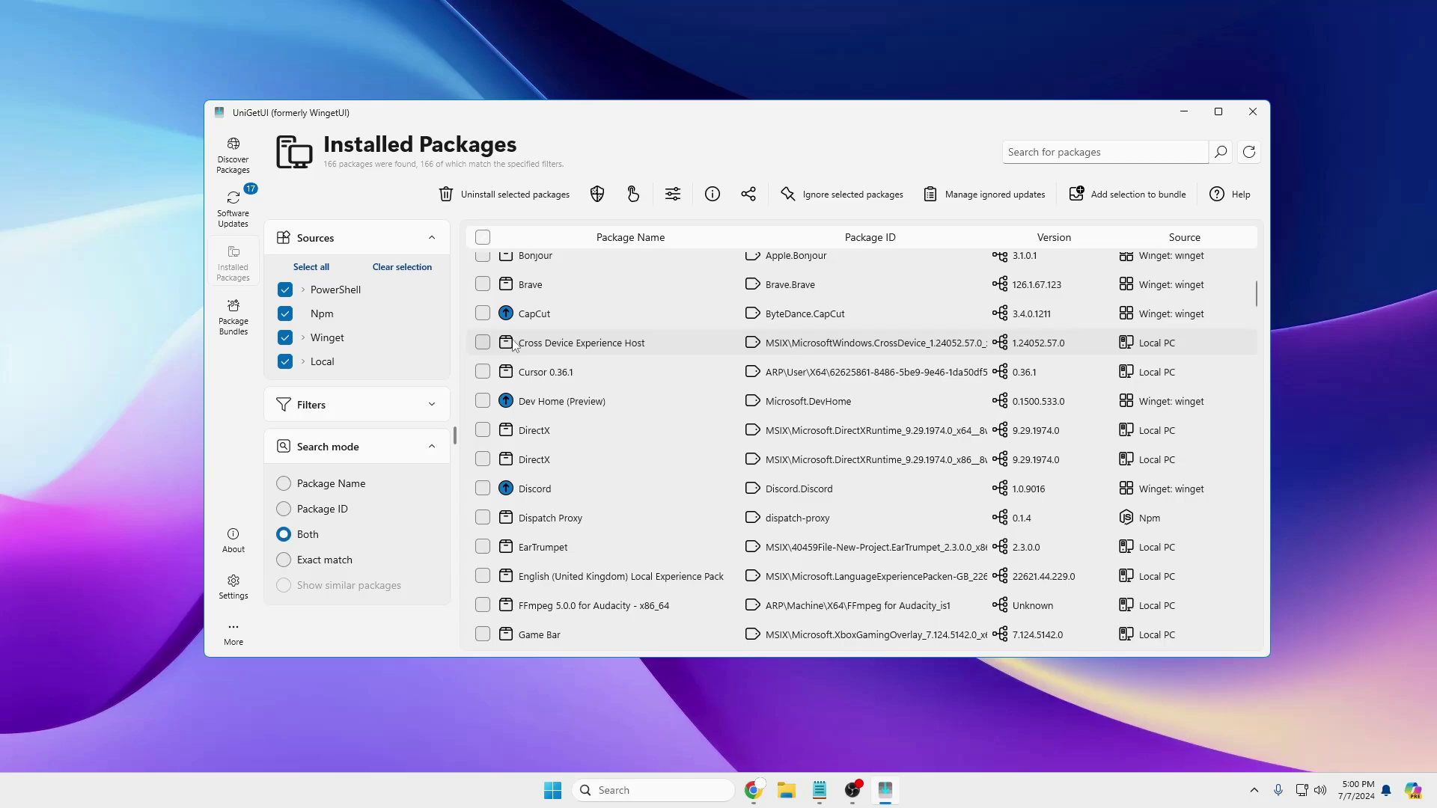
pyautogui.click(234, 318)
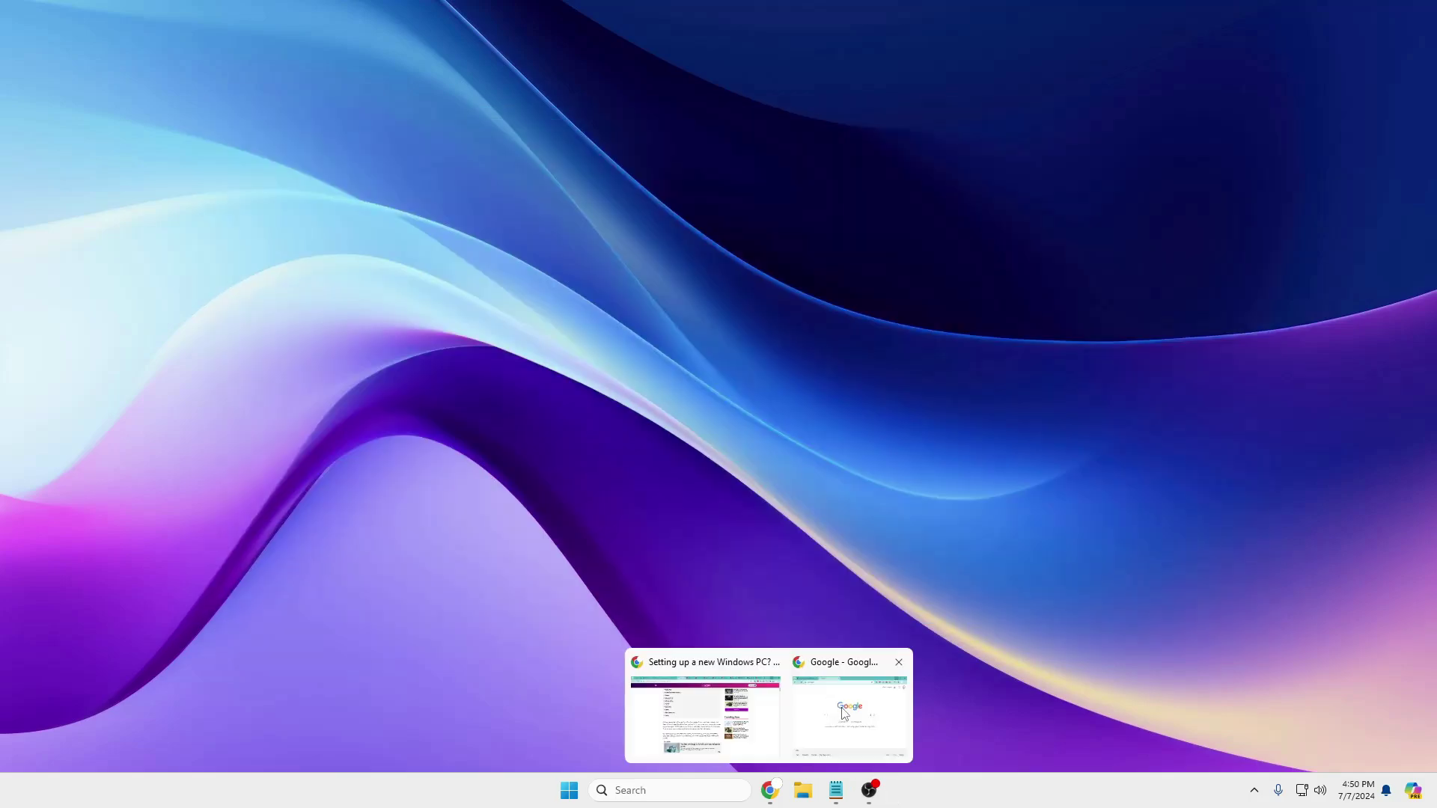
# Bring Chrome forward and search Google for 'winget gui'.
pyautogui.click(843, 712)
pyautogui.moveTo(882, 133); pyautogui.dragTo(780, 87)
pyautogui.click(663, 387)
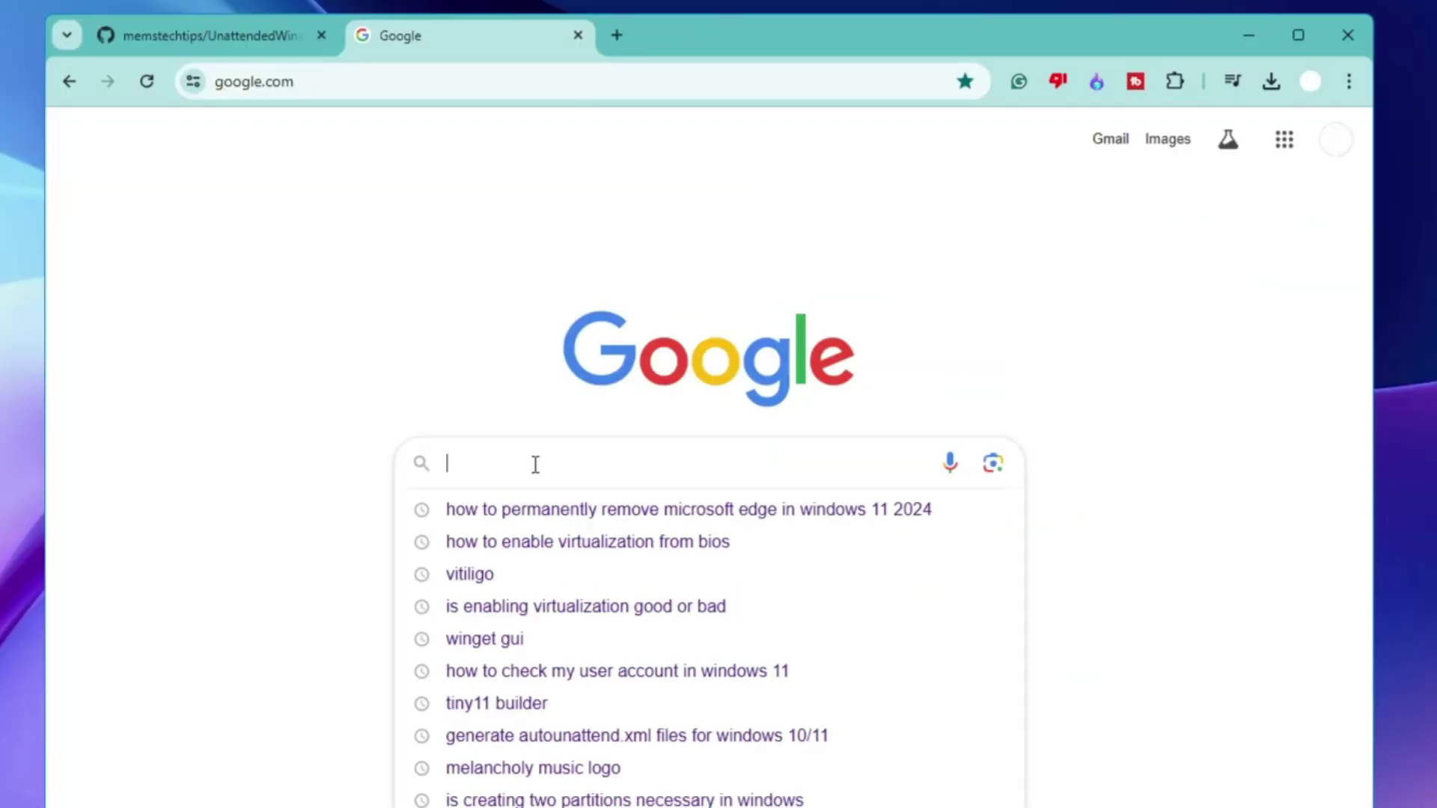
pyautogui.write('winget')
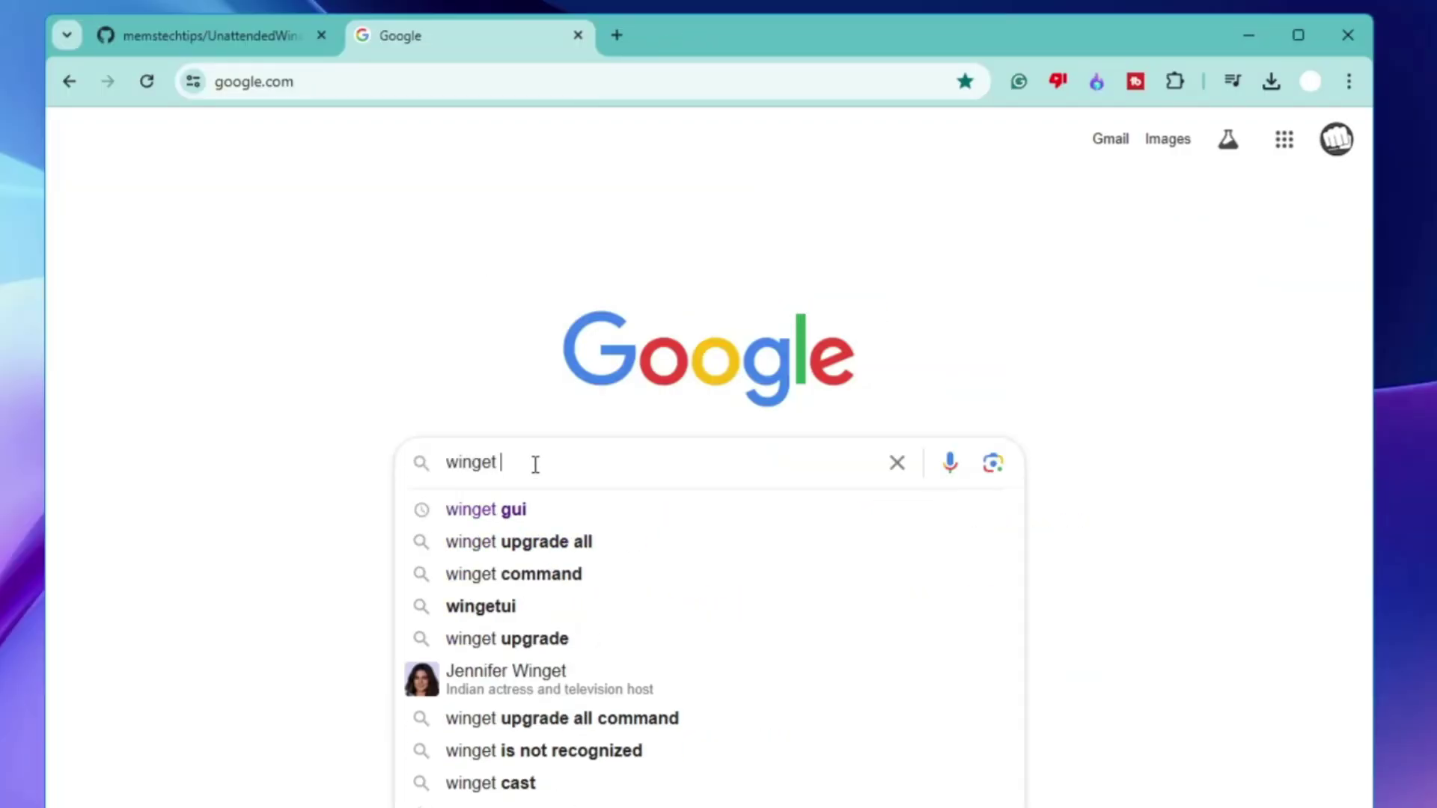
pyautogui.press('Down')
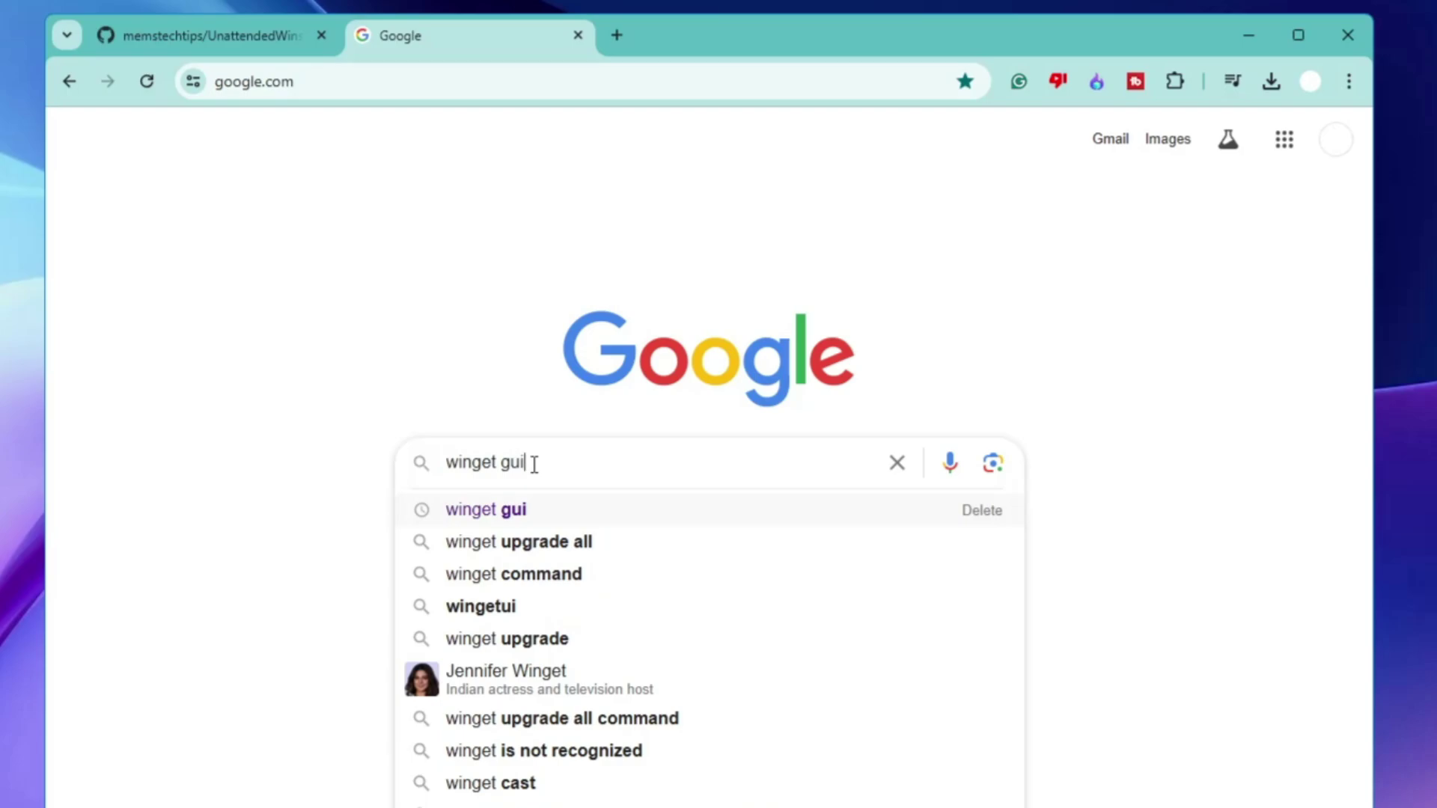
pyautogui.moveTo(537, 466); pyautogui.dragTo(439, 471)
pyautogui.press('Return')
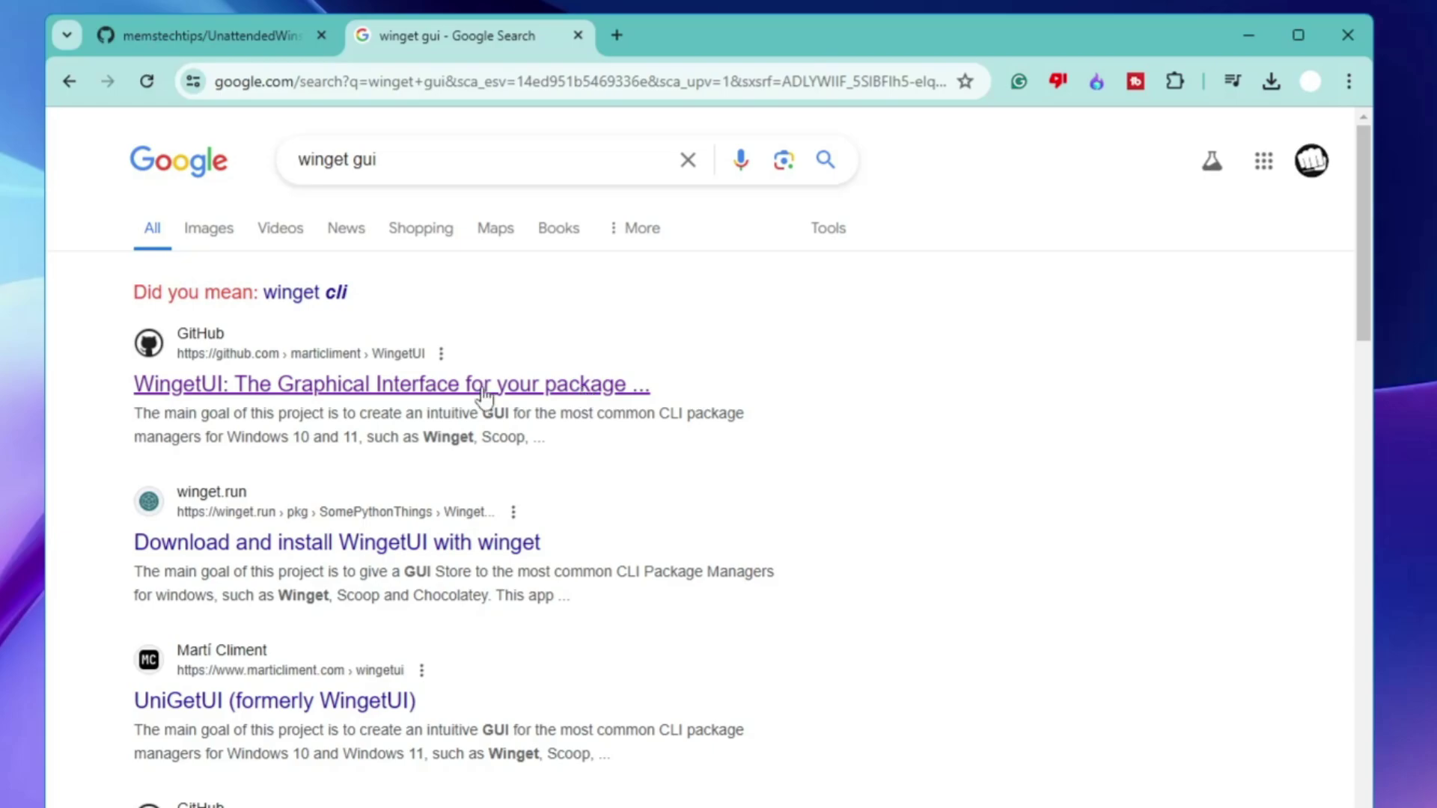
# Open the WingetUI GitHub project and its UniGetUI 3.1.0 release.
pyautogui.click(309, 367)
pyautogui.scroll(-3, 522, 358)
pyautogui.scroll(-1, 521, 358)
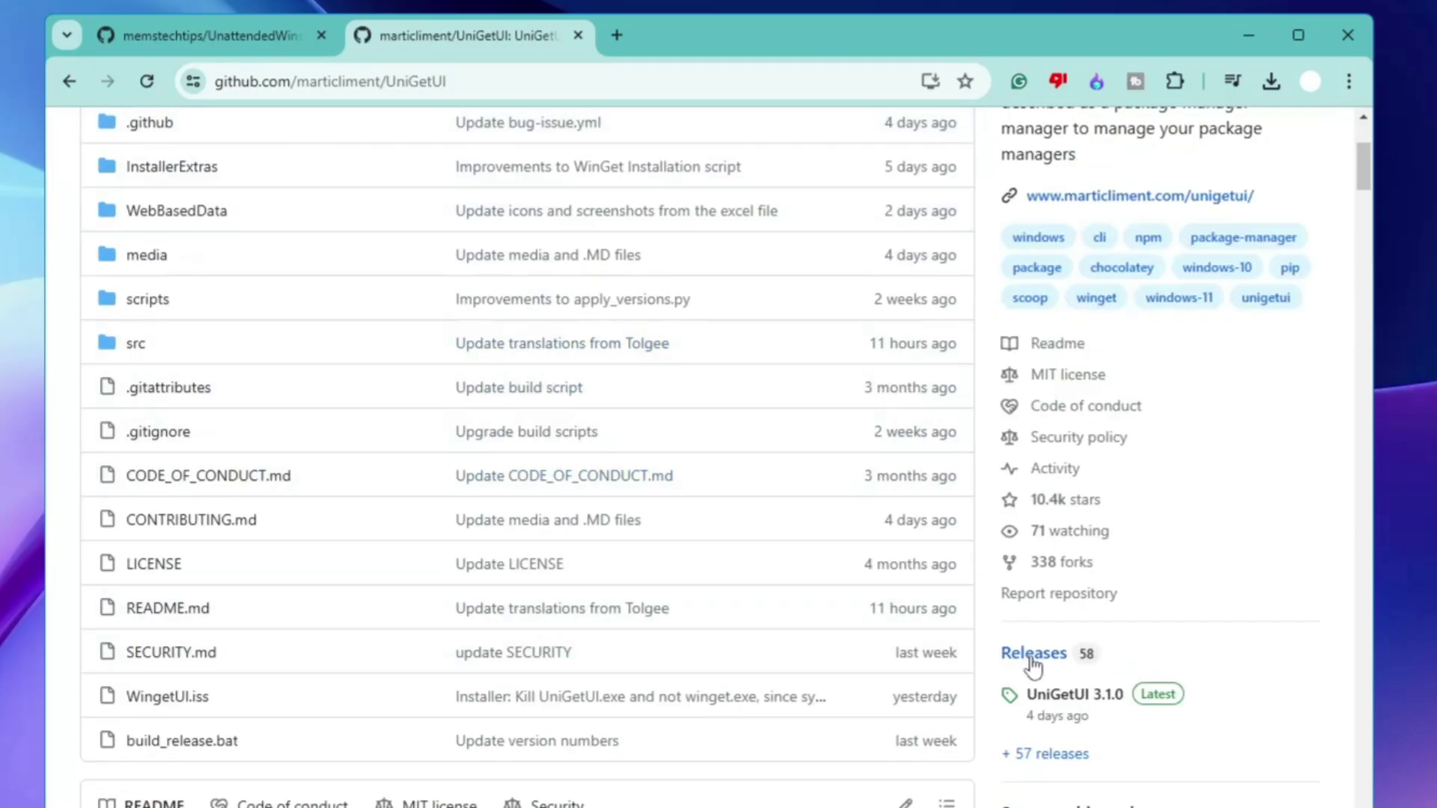
pyautogui.click(1160, 710)
# Download UniGetUI.Installer.exe from the 3.1.0 release assets and launch it.
pyautogui.scroll(-4, 413, 456)
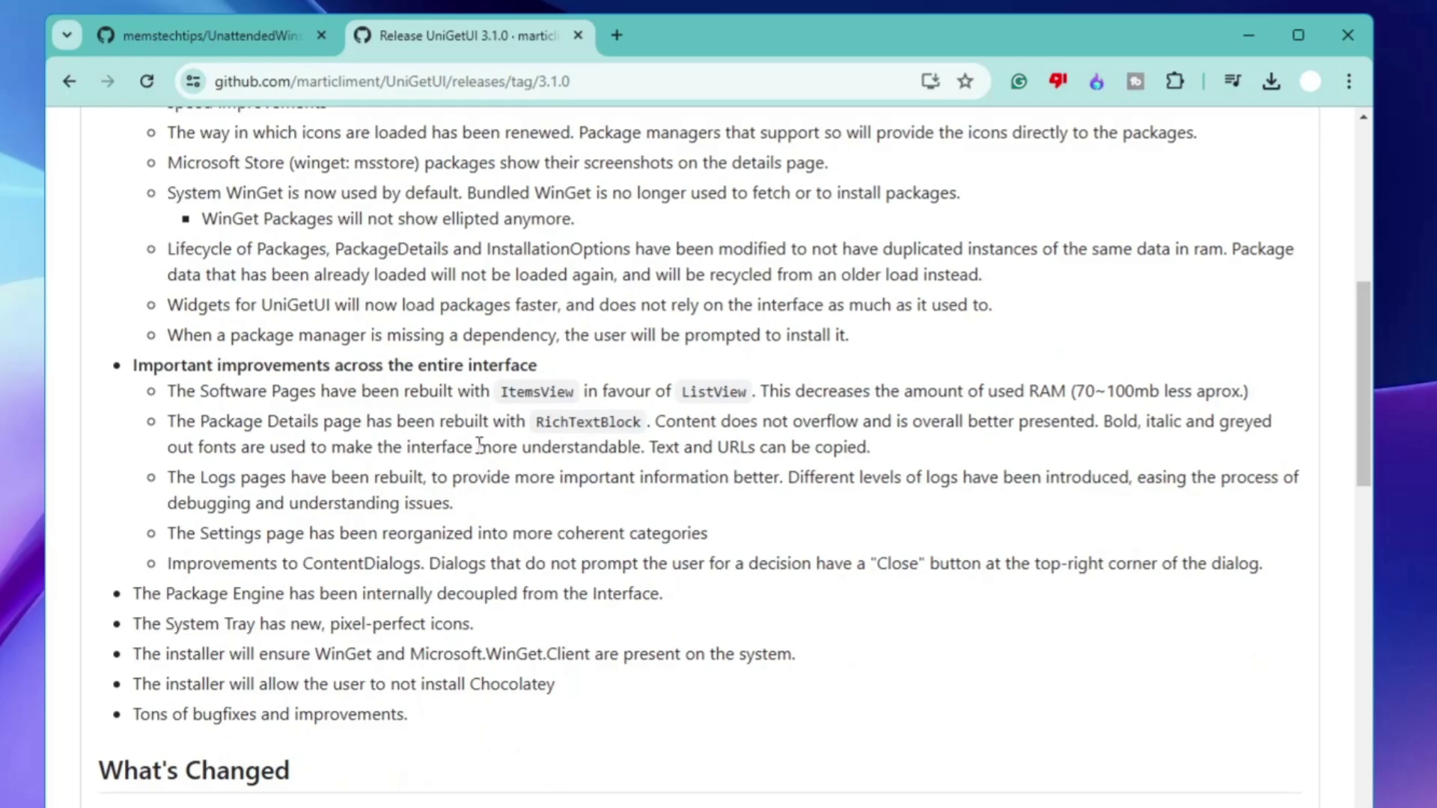
pyautogui.scroll(-20, 479, 444)
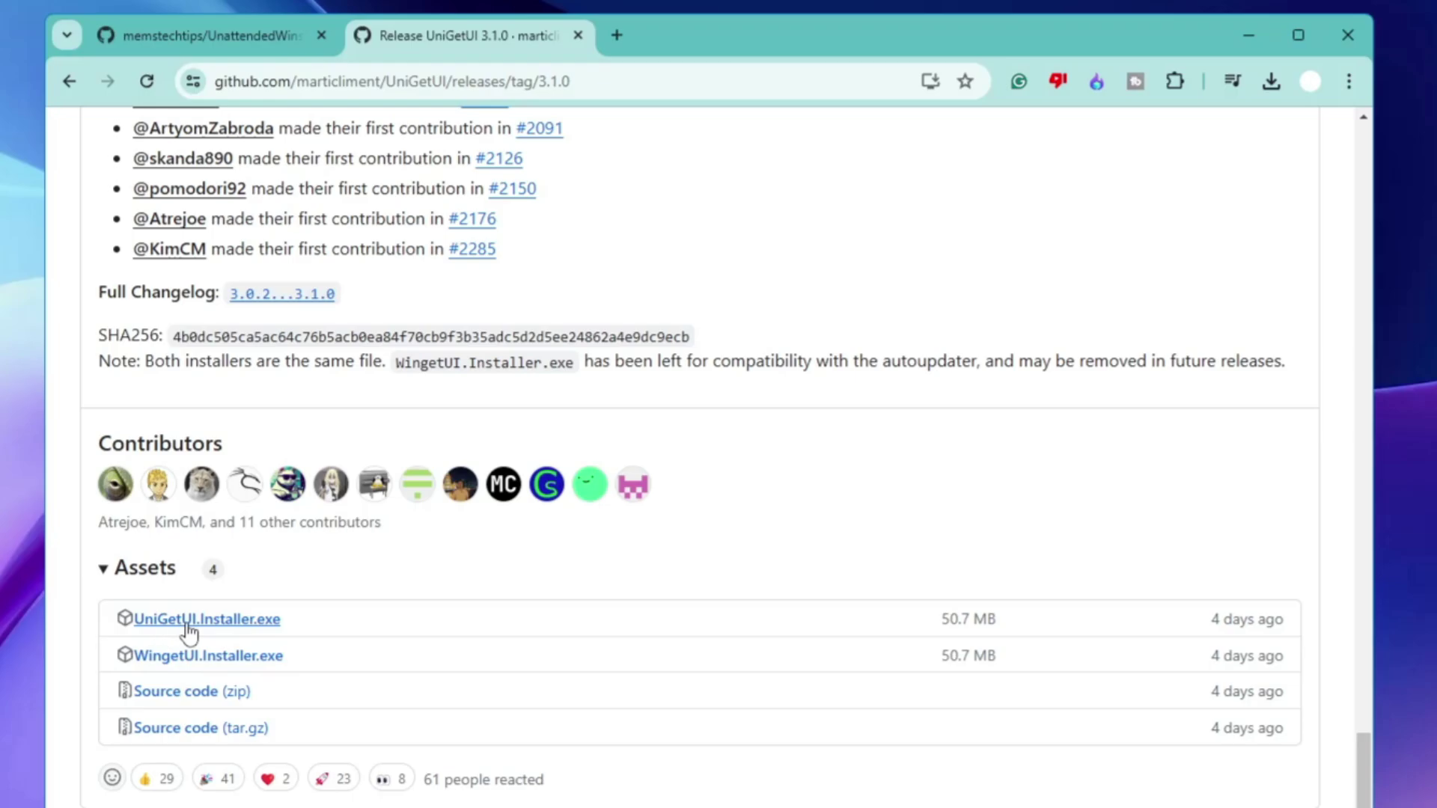
pyautogui.click(249, 632)
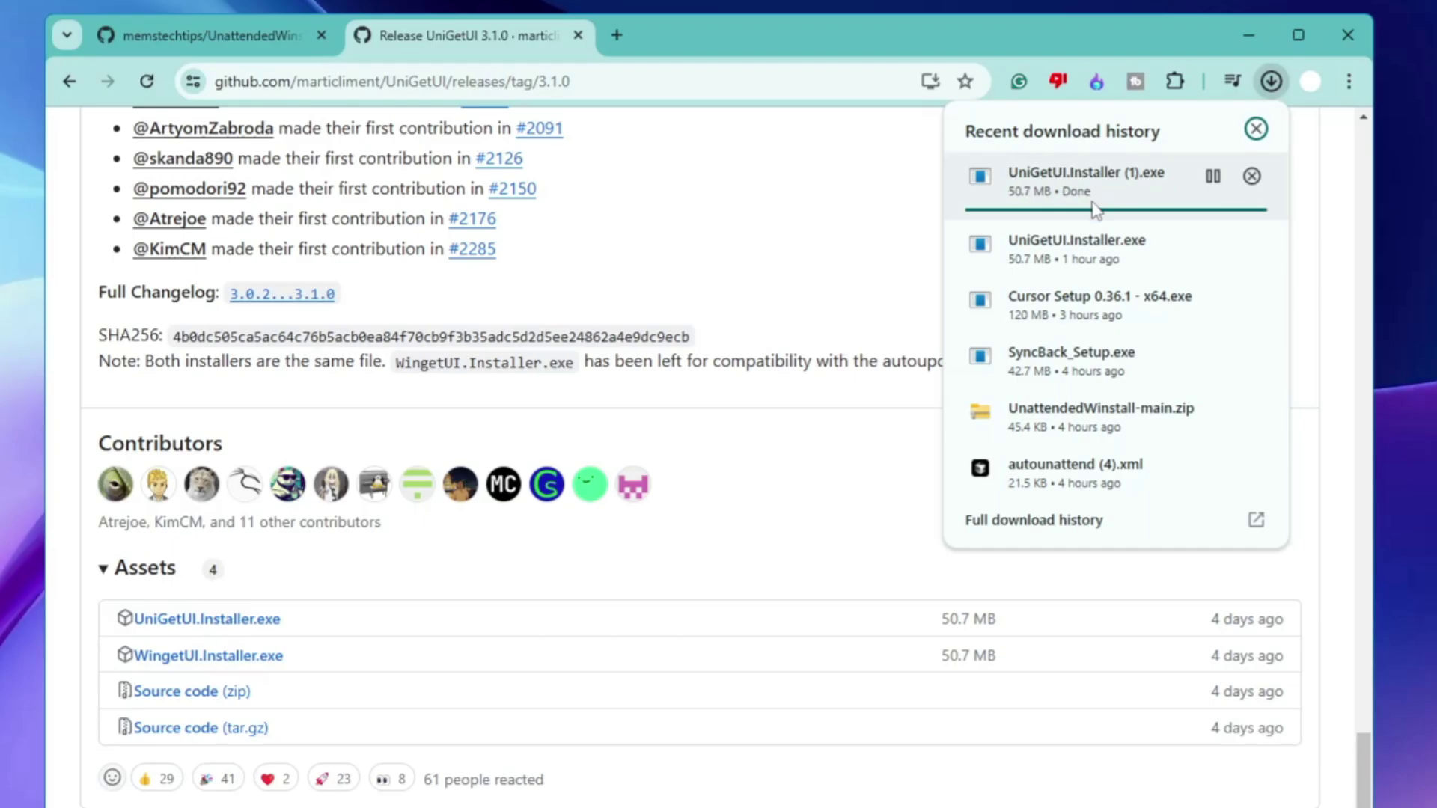
pyautogui.click(1114, 193)
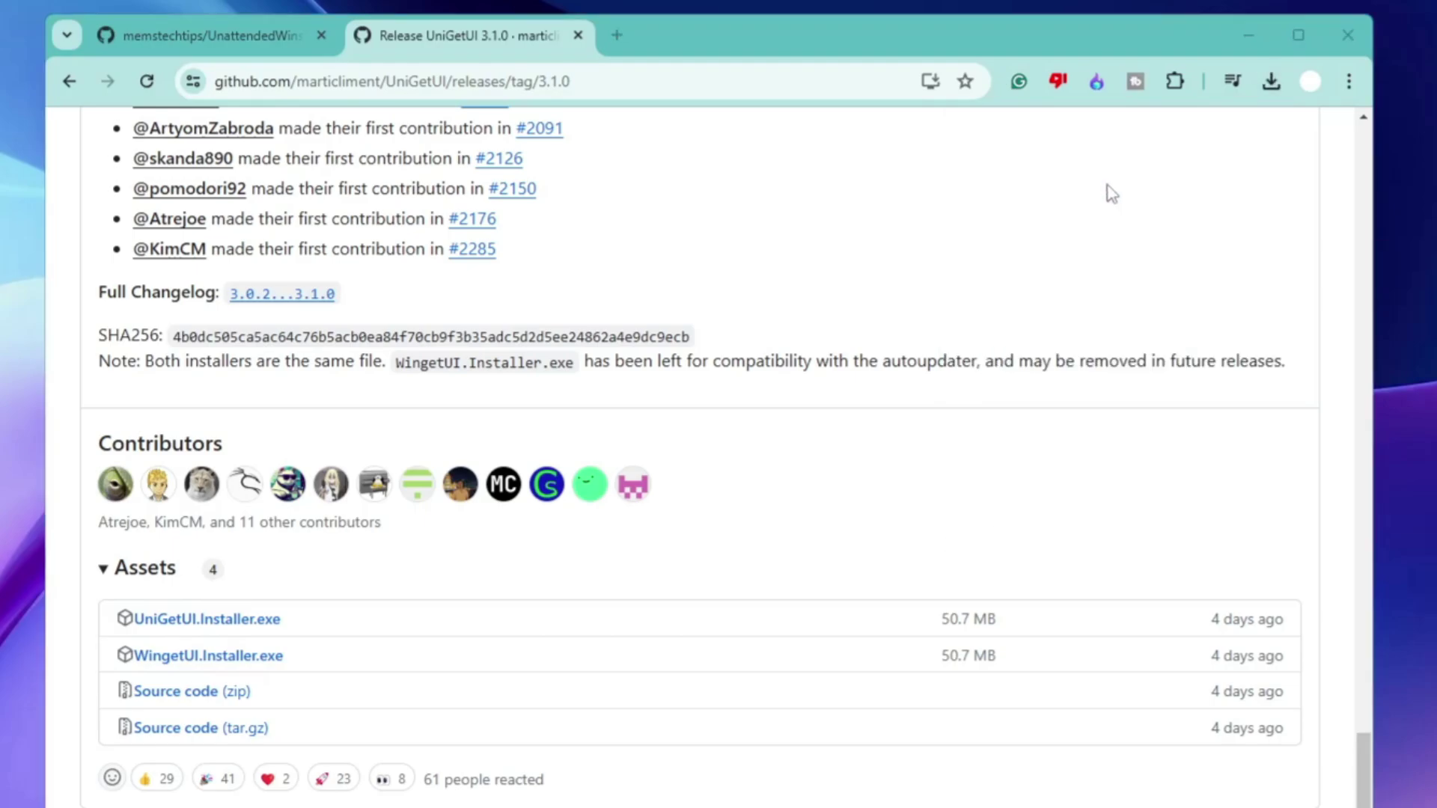
pyautogui.moveTo(626, 383)
pyautogui.mouseDown()
pyautogui.moveTo(665, 371)
pyautogui.moveTo(649, 374)
pyautogui.mouseUp()
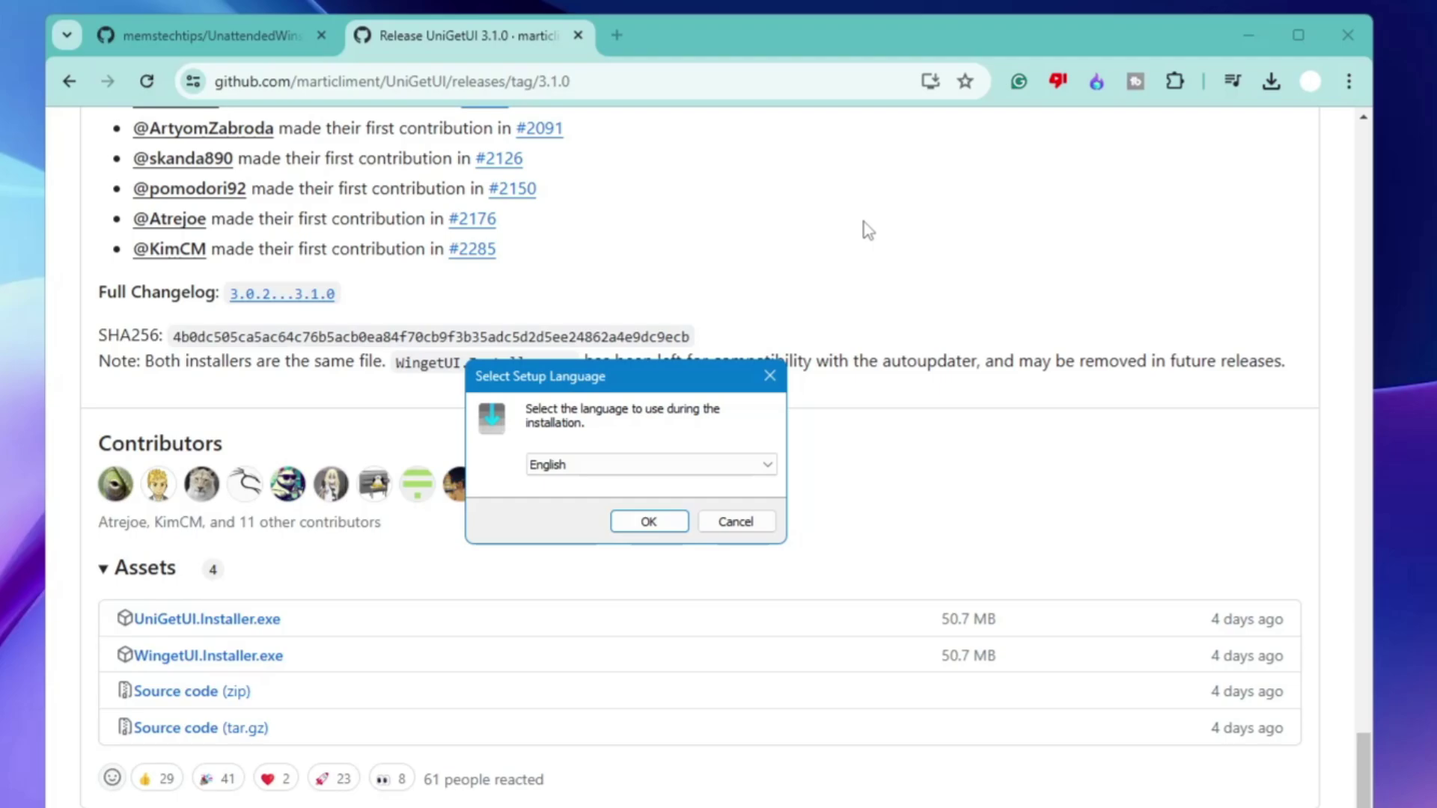
pyautogui.click(618, 31)
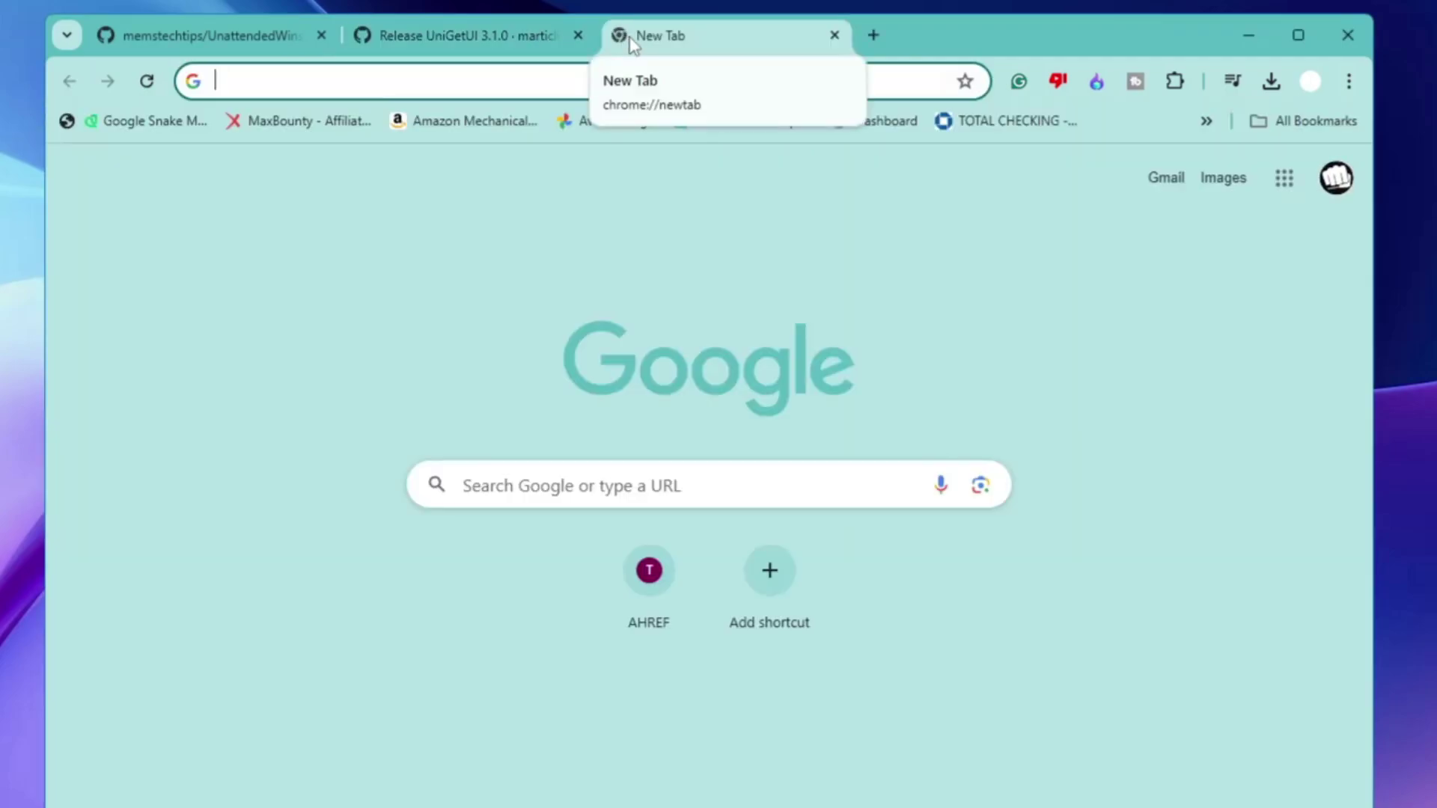
# Upload UniGetUI.Installer (1).exe to VirusTotal and review its 0/65 detection report.
pyautogui.write('vitudi')
pyautogui.press('BackSpace')
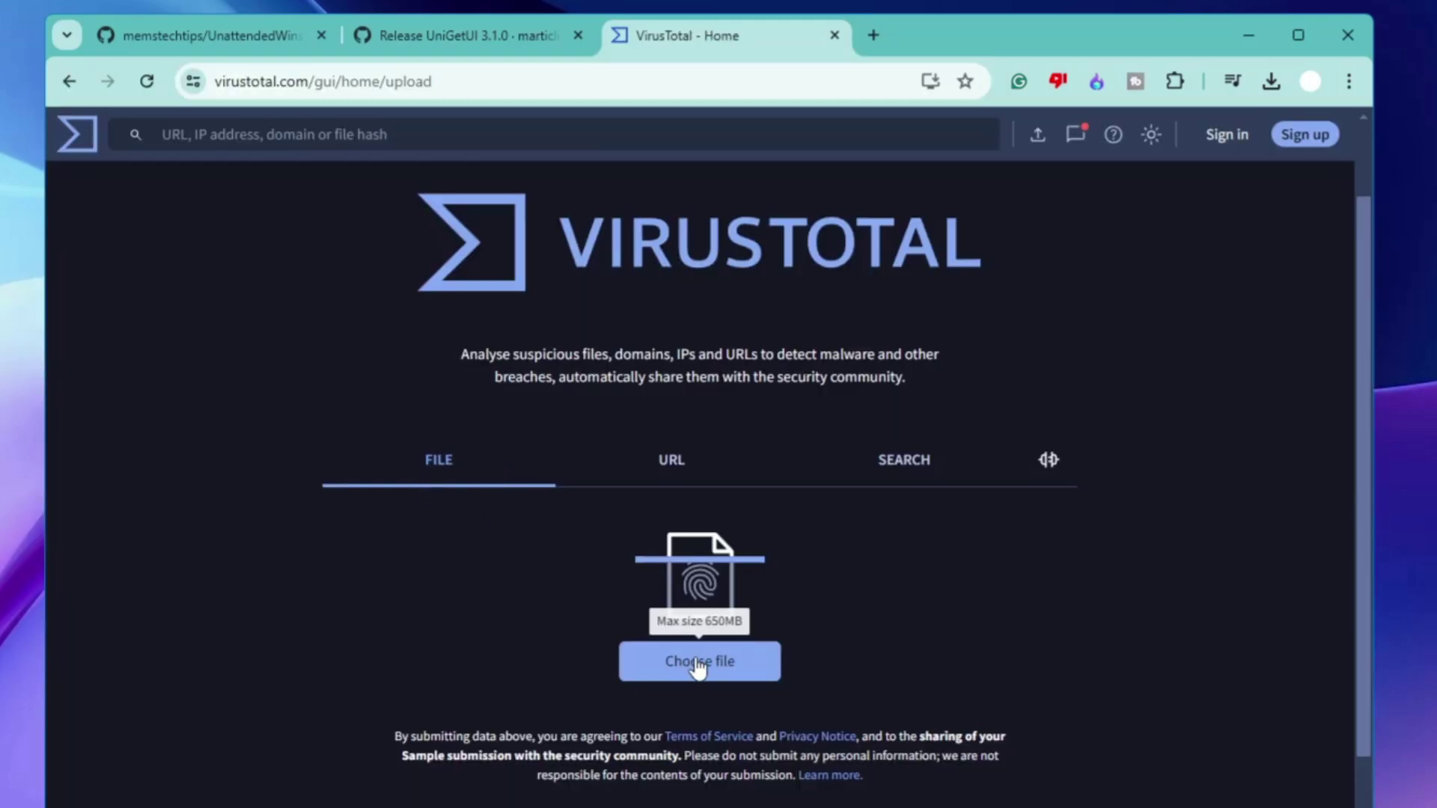
pyautogui.click(696, 663)
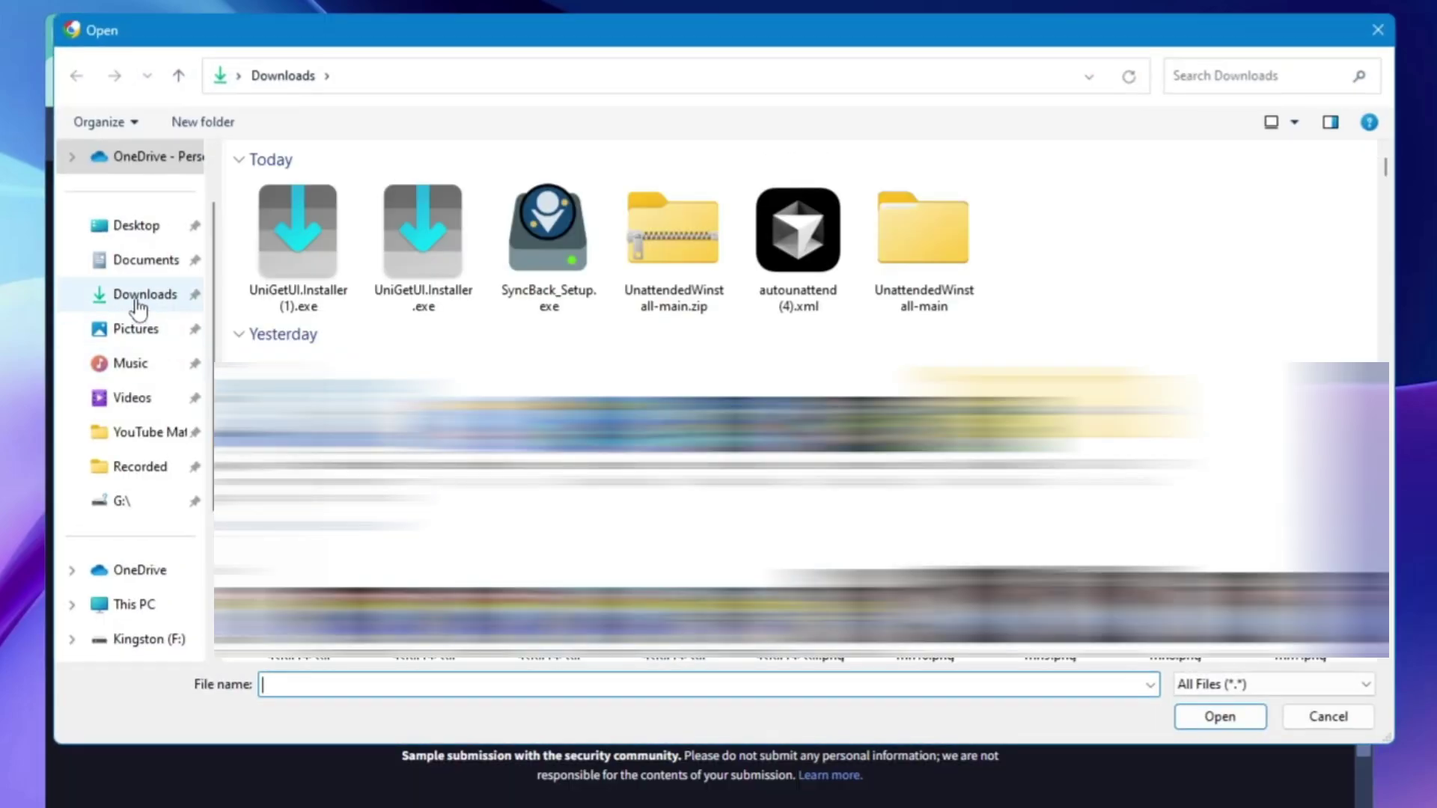
pyautogui.click(292, 283)
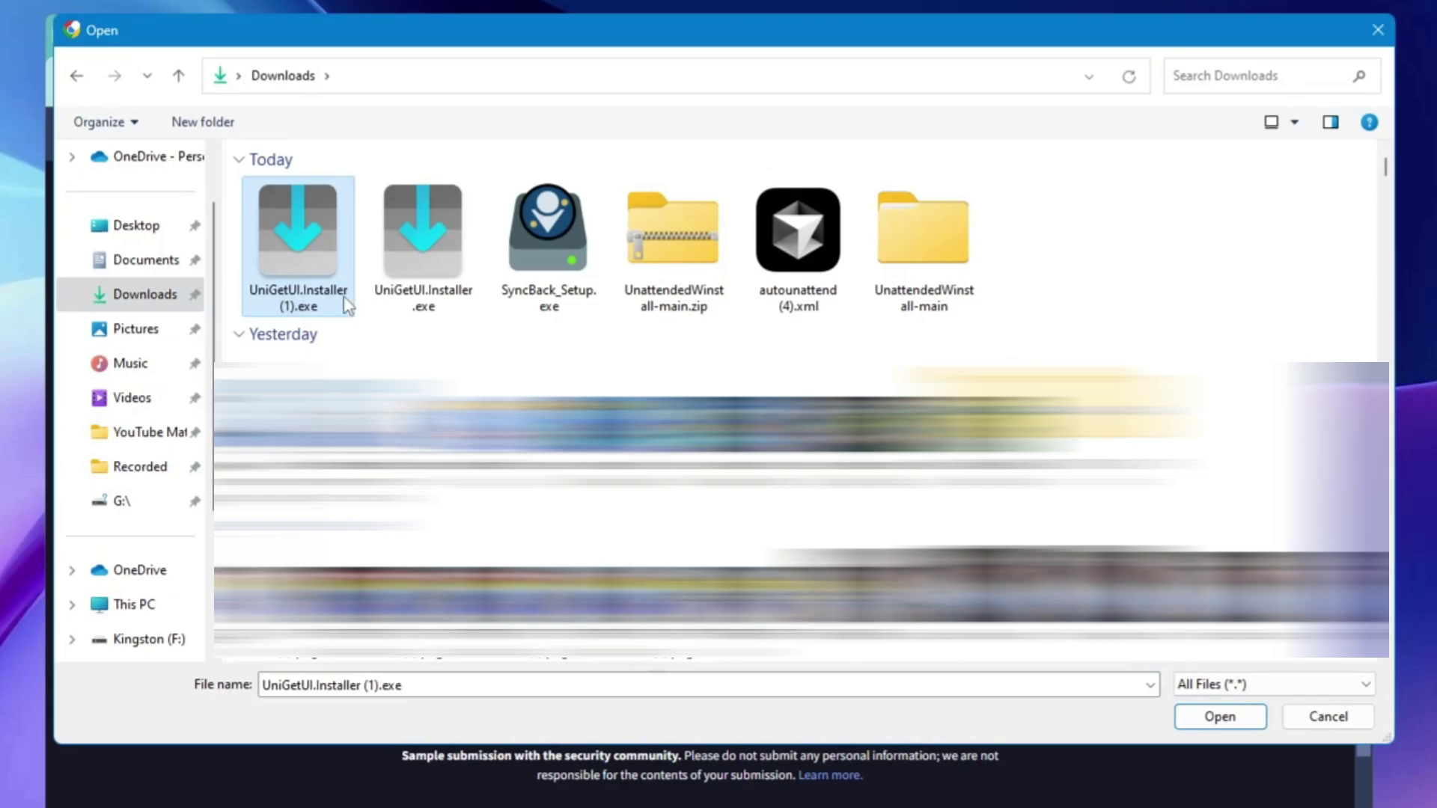
pyautogui.click(1206, 720)
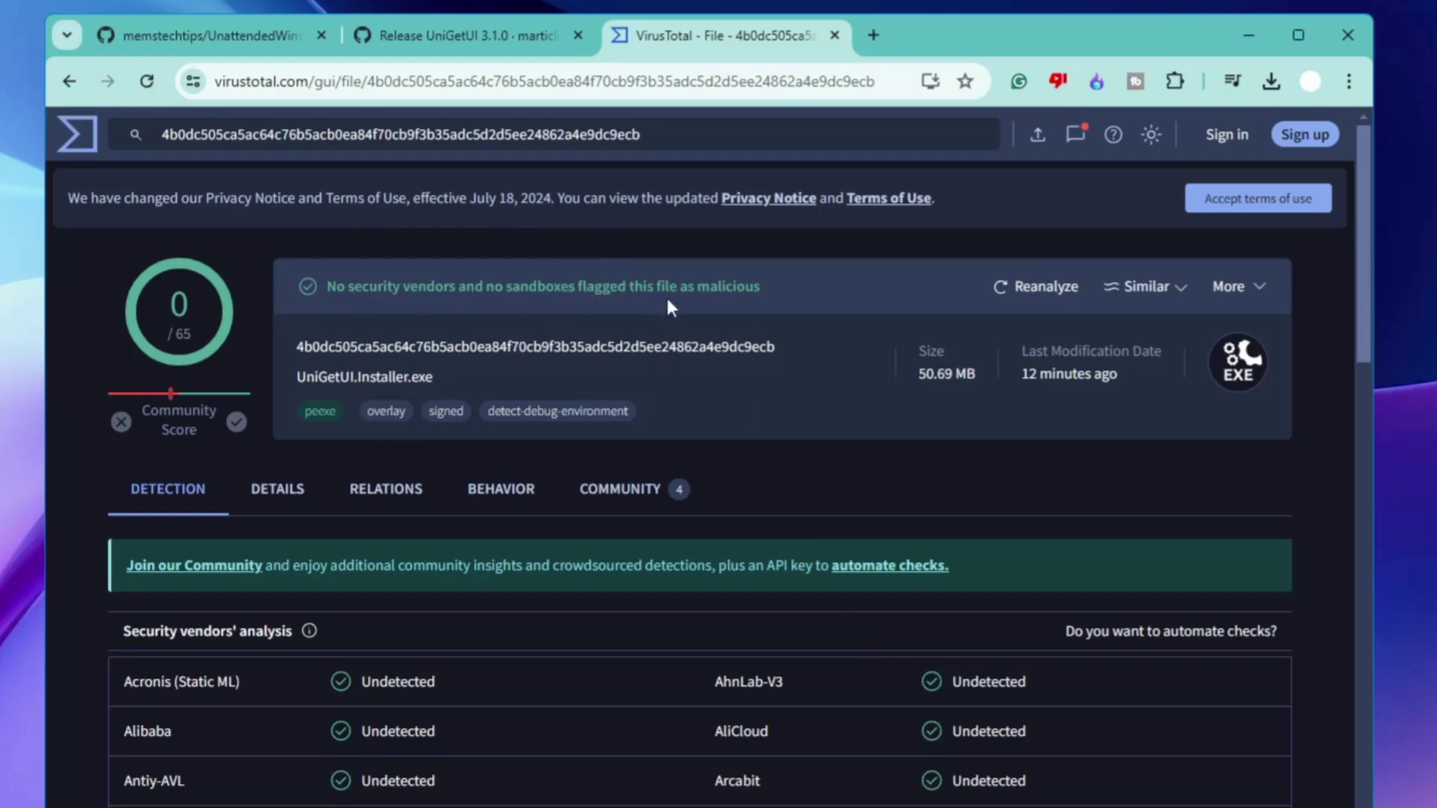
pyautogui.scroll(-5, 467, 634)
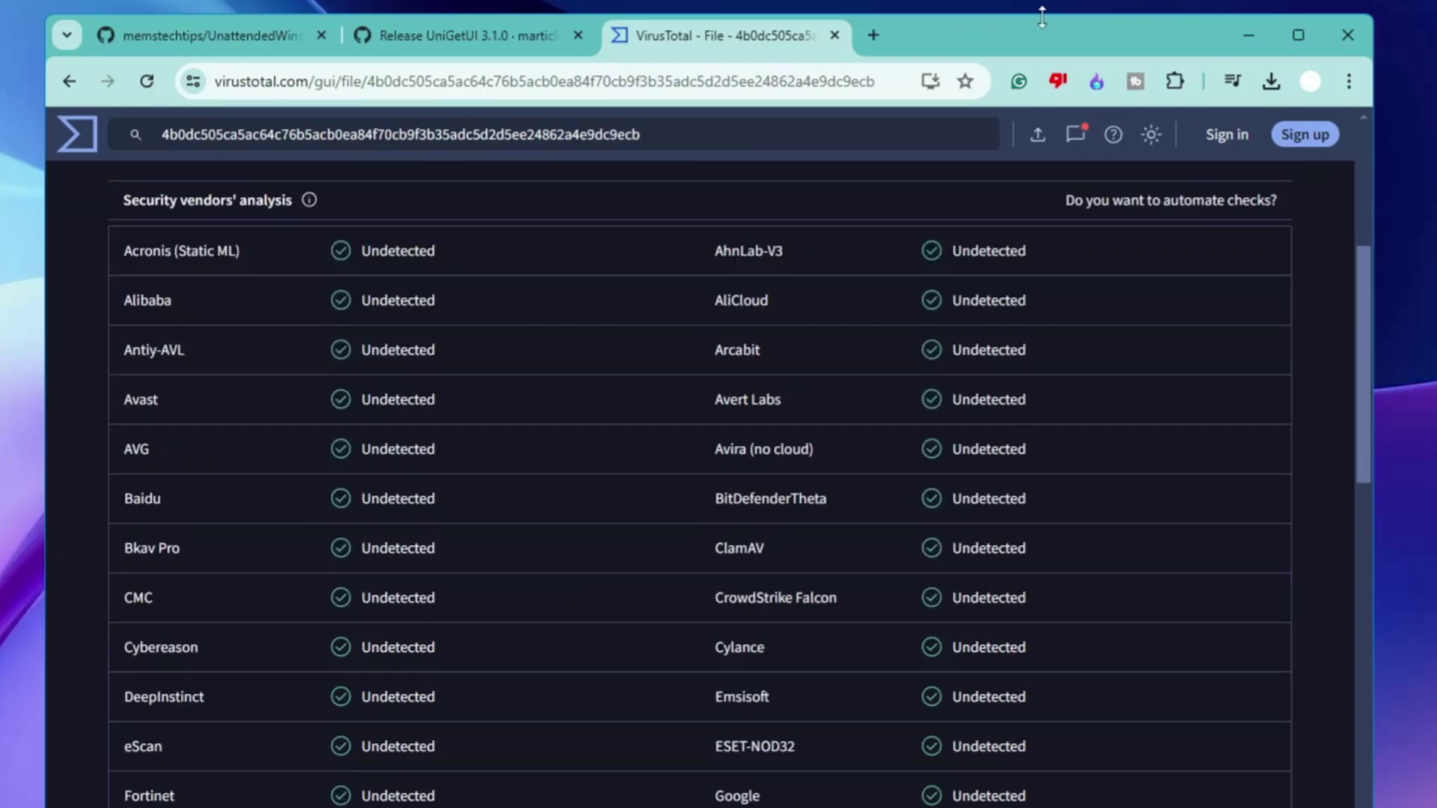
# Start UniGetUI setup in English, keeping the default install location.
pyautogui.click(1256, 33)
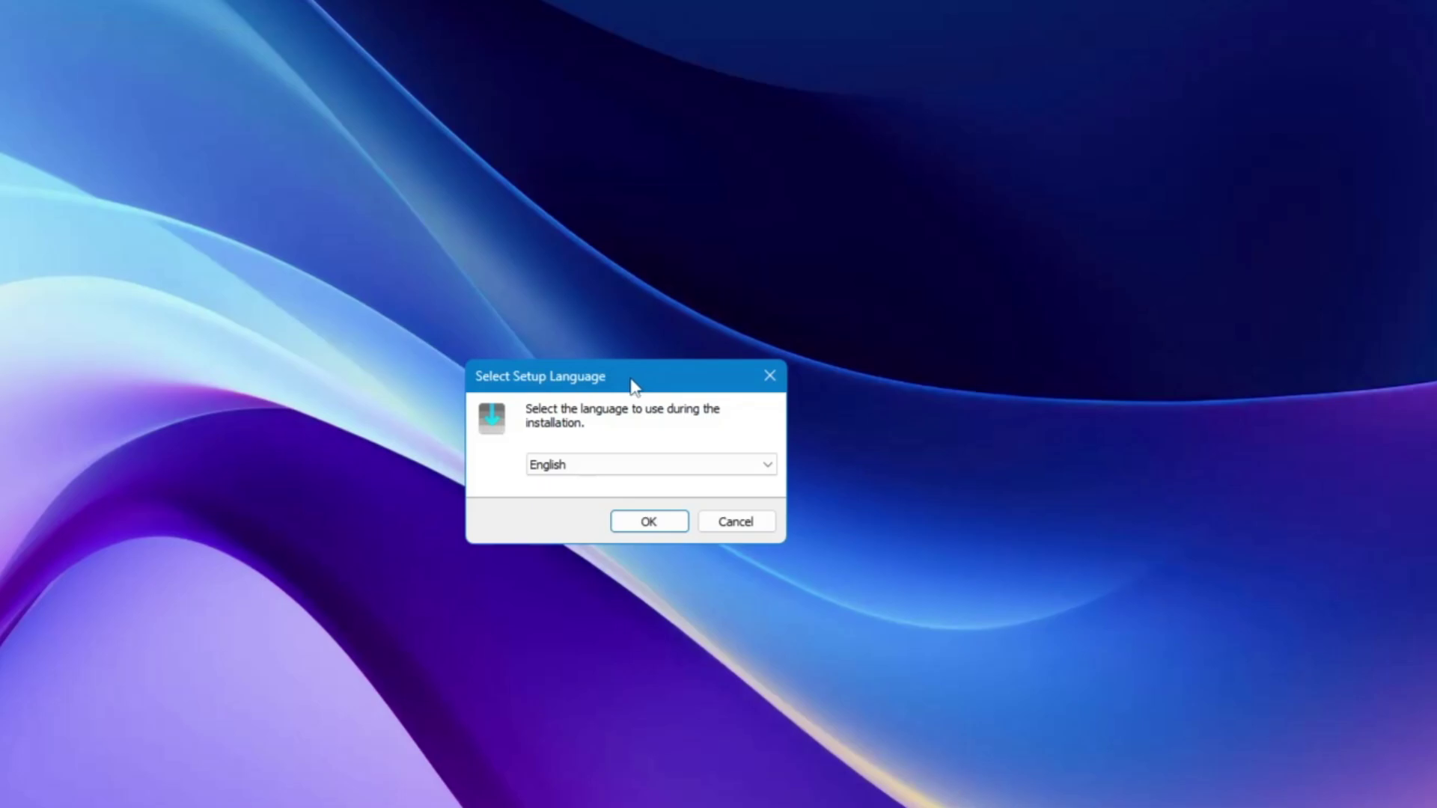
pyautogui.moveTo(634, 386); pyautogui.dragTo(601, 356)
pyautogui.click(630, 498)
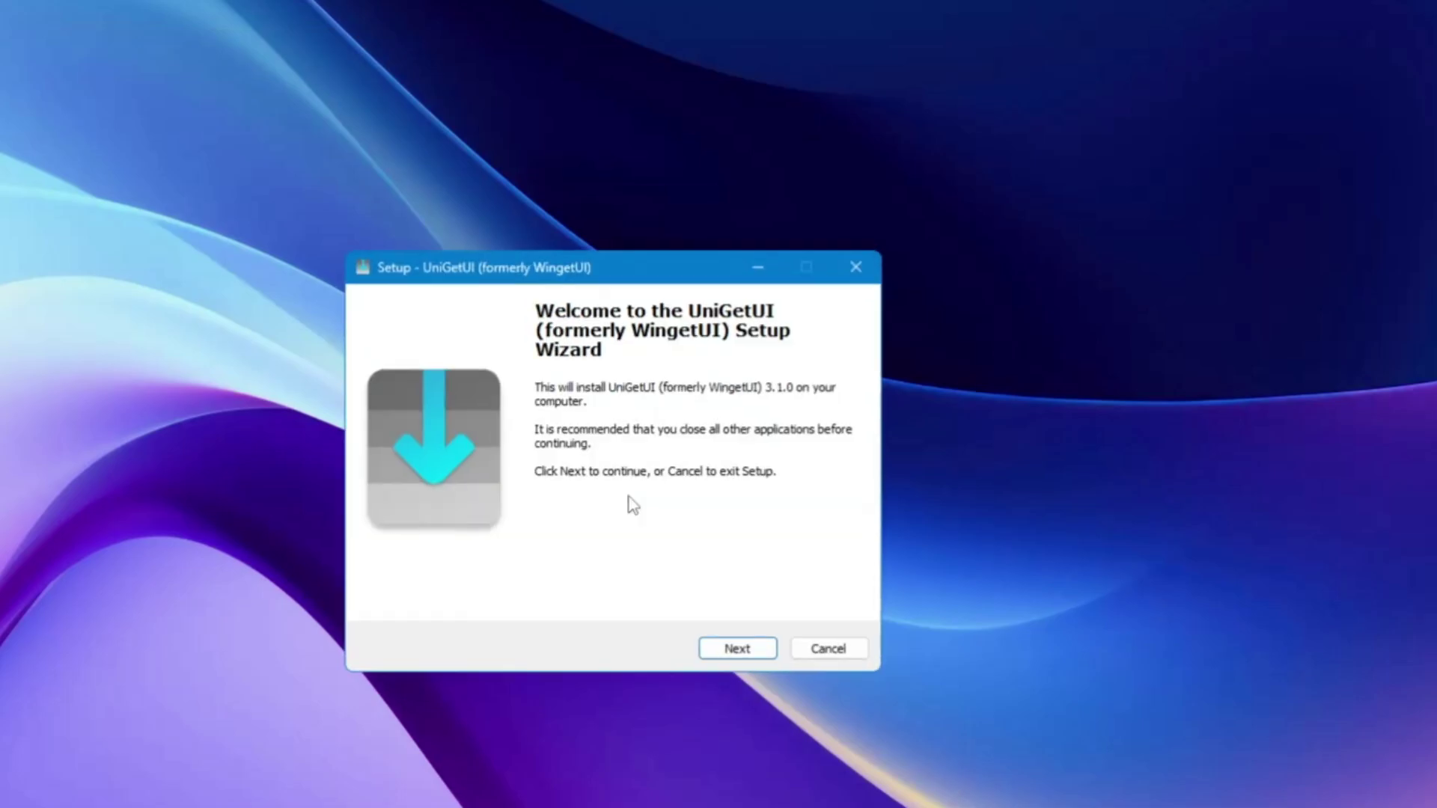
pyautogui.click(746, 651)
pyautogui.click(746, 654)
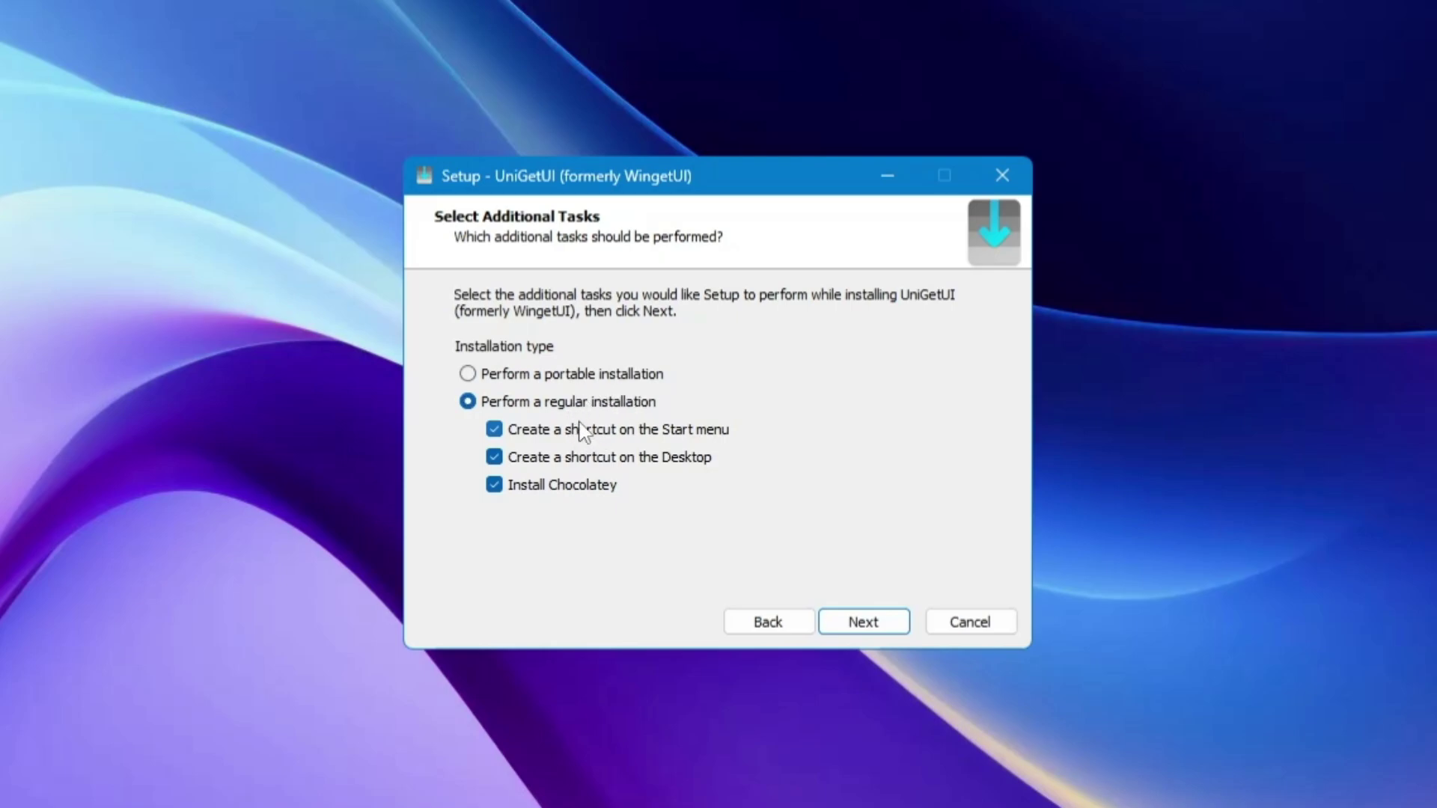
# Keep the default extra tasks, install UniGetUI, and finish setup to launch it.
pyautogui.click(872, 629)
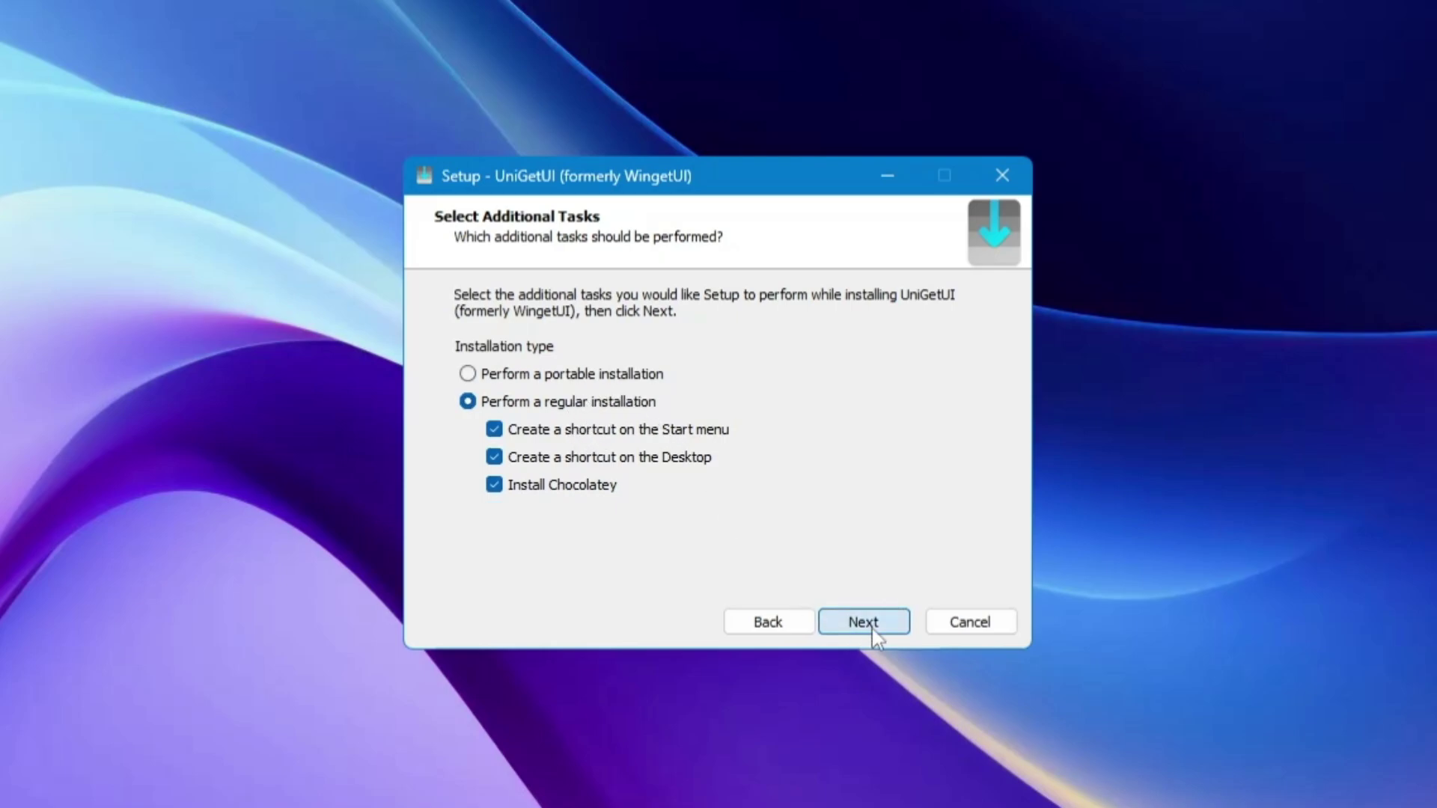
pyautogui.click(873, 630)
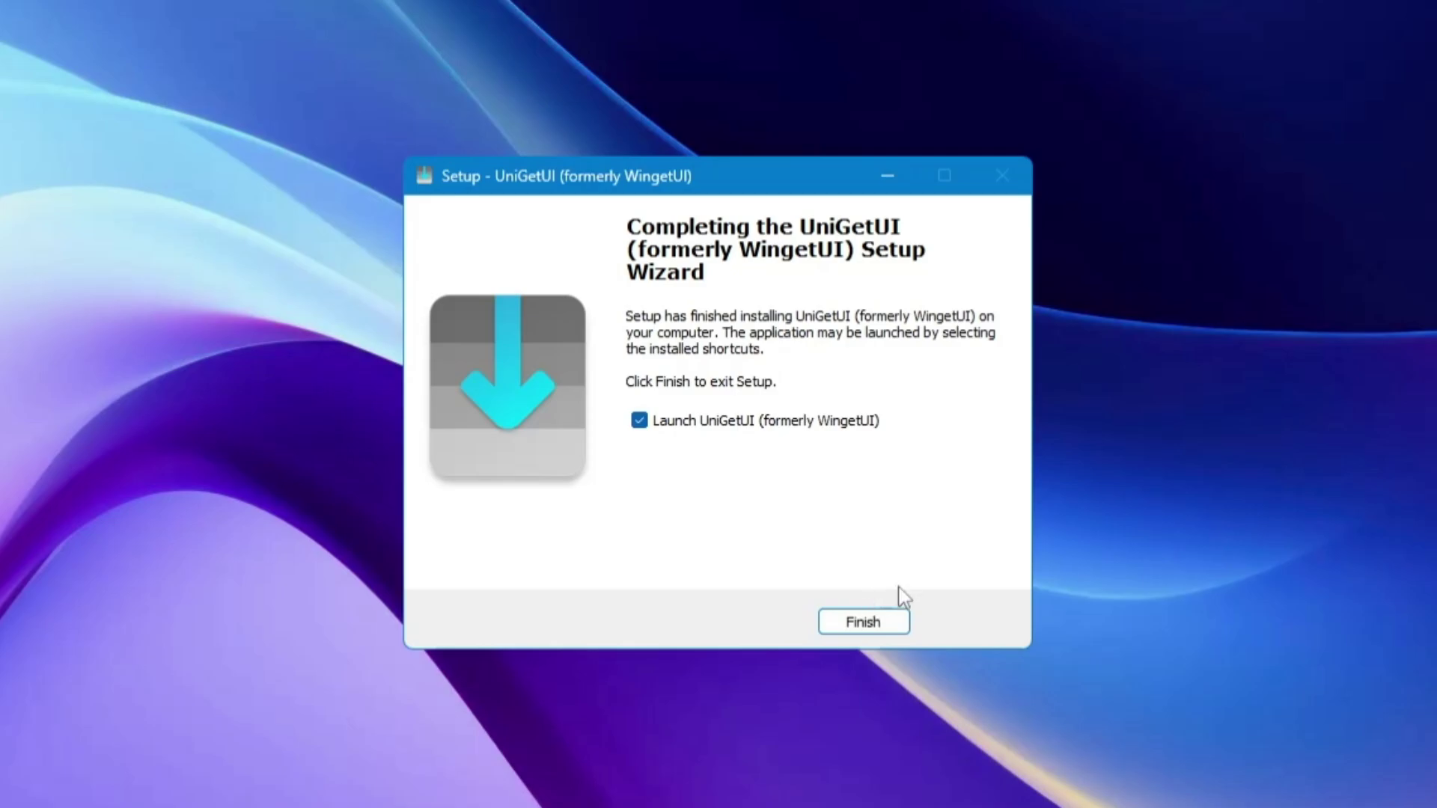
pyautogui.click(869, 627)
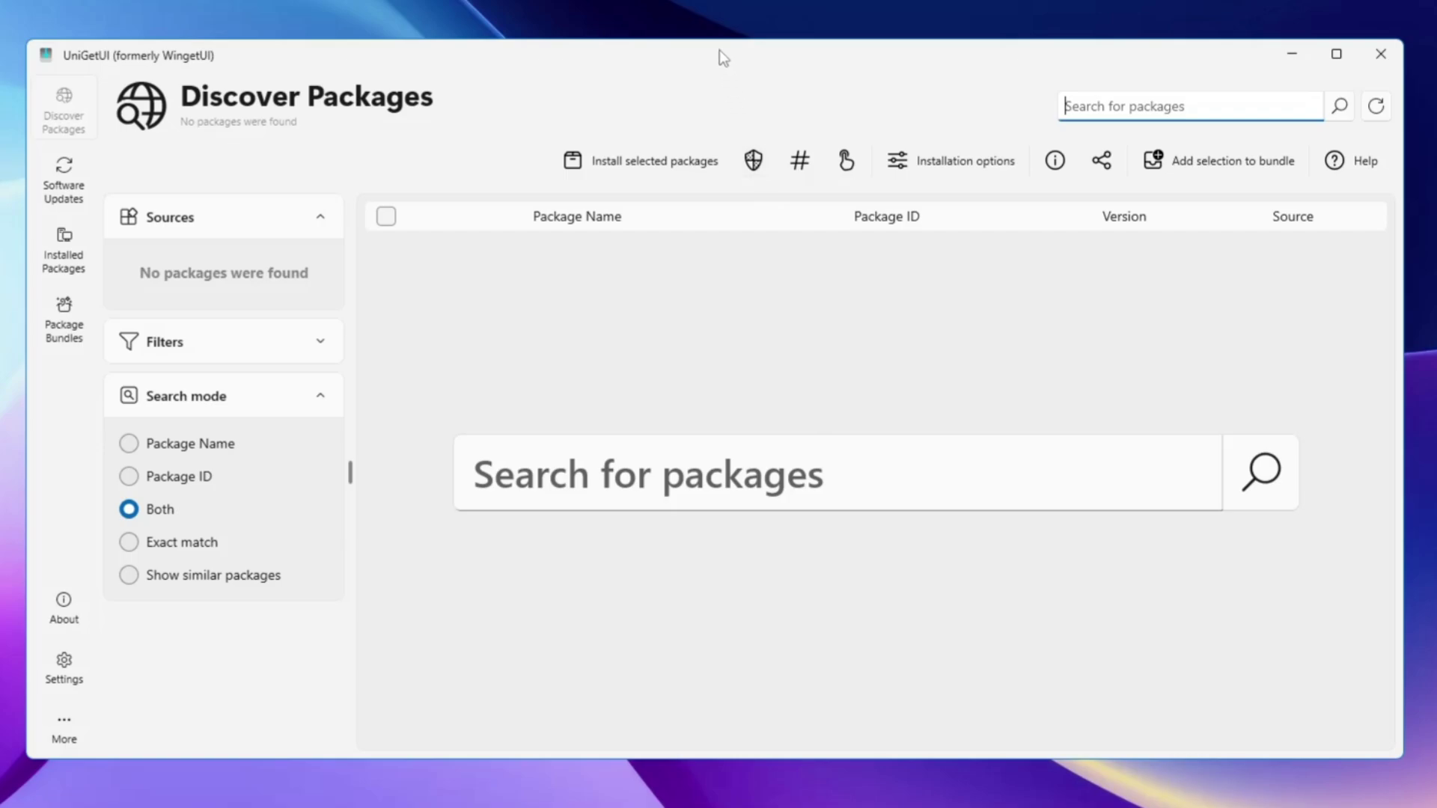
# Reposition the UniGetUI window while it loads the empty Discover Packages page.
pyautogui.moveTo(720, 50); pyautogui.dragTo(768, 67)
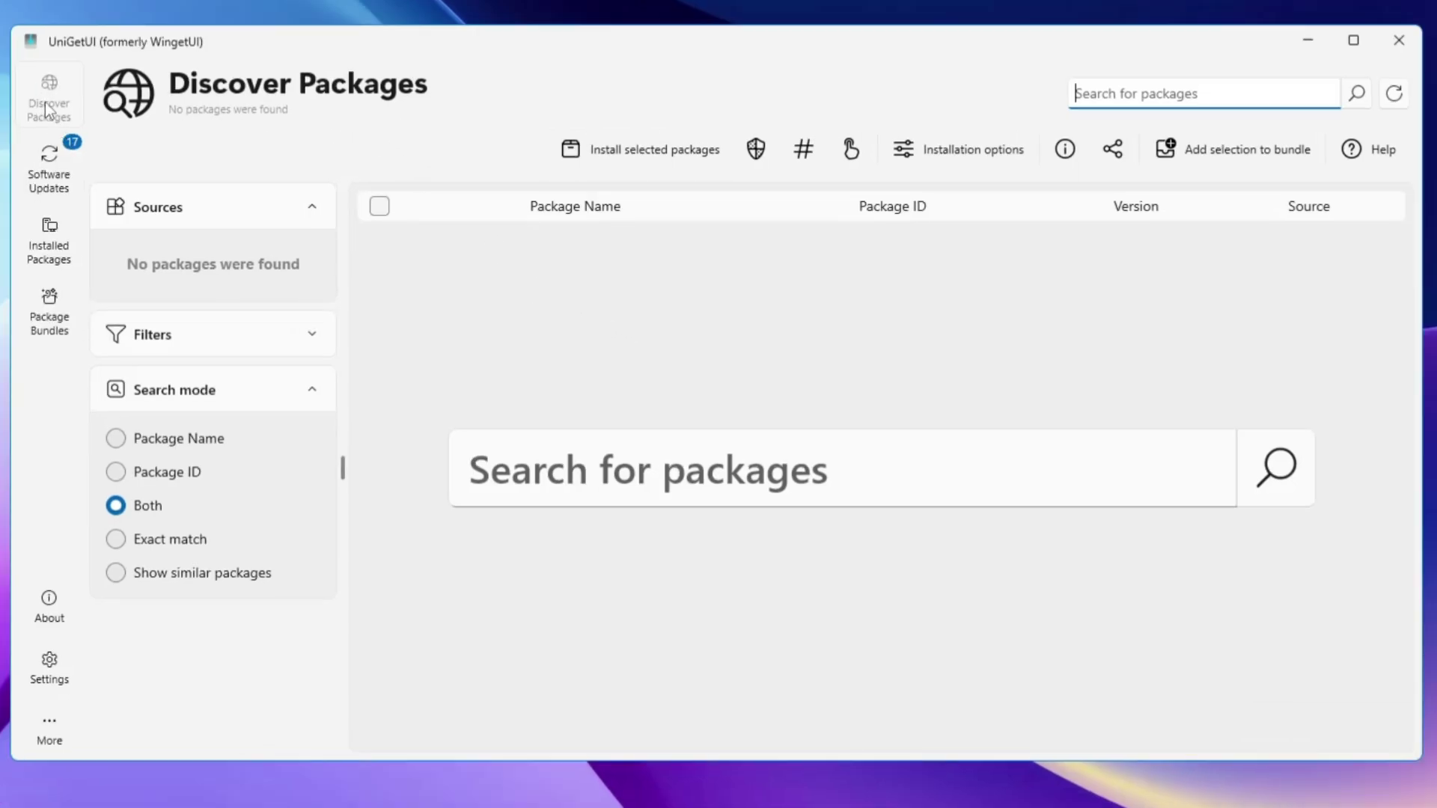
pyautogui.click(48, 105)
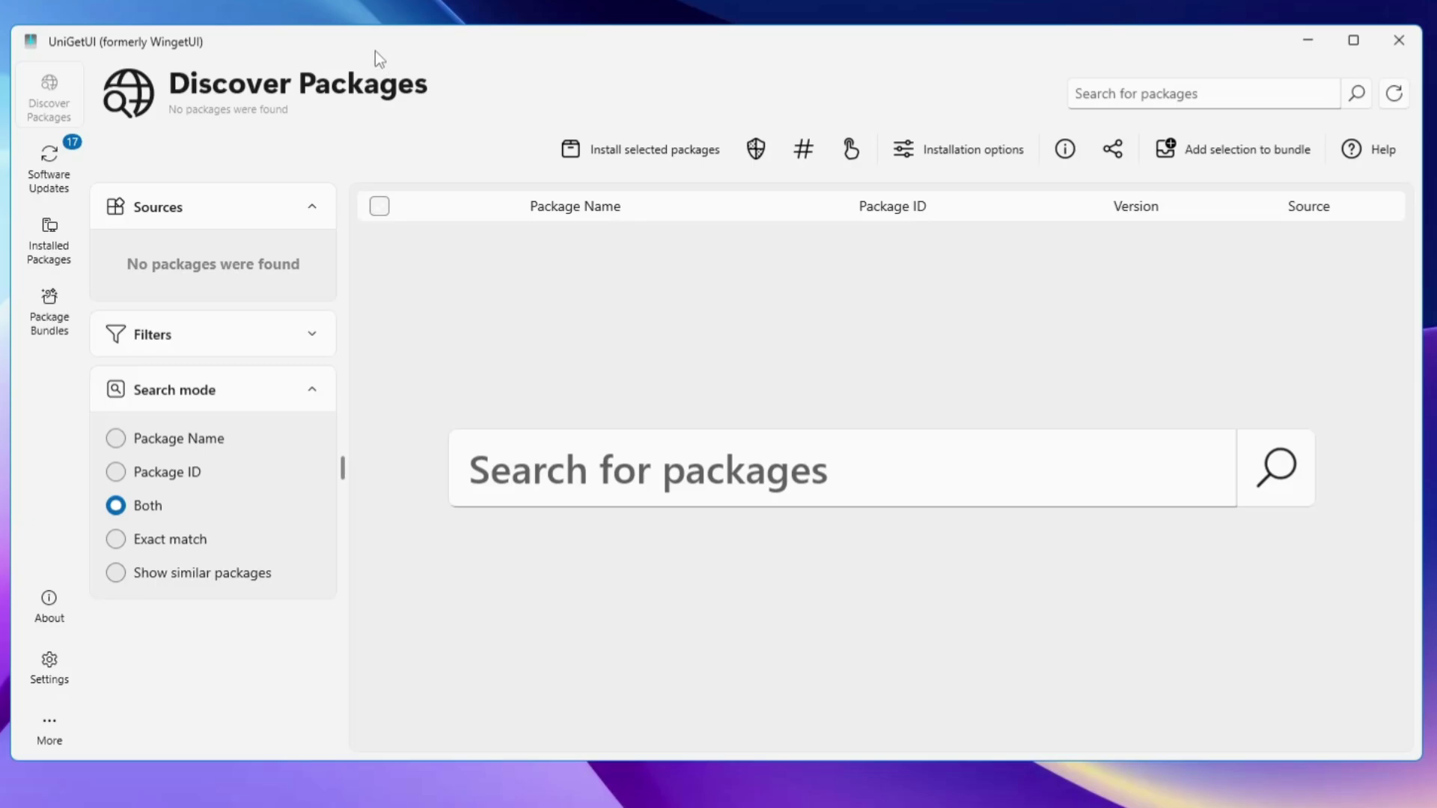
# Search Discover Packages for 'uninstaller' and scroll through the 33 results.
pyautogui.click(1115, 93)
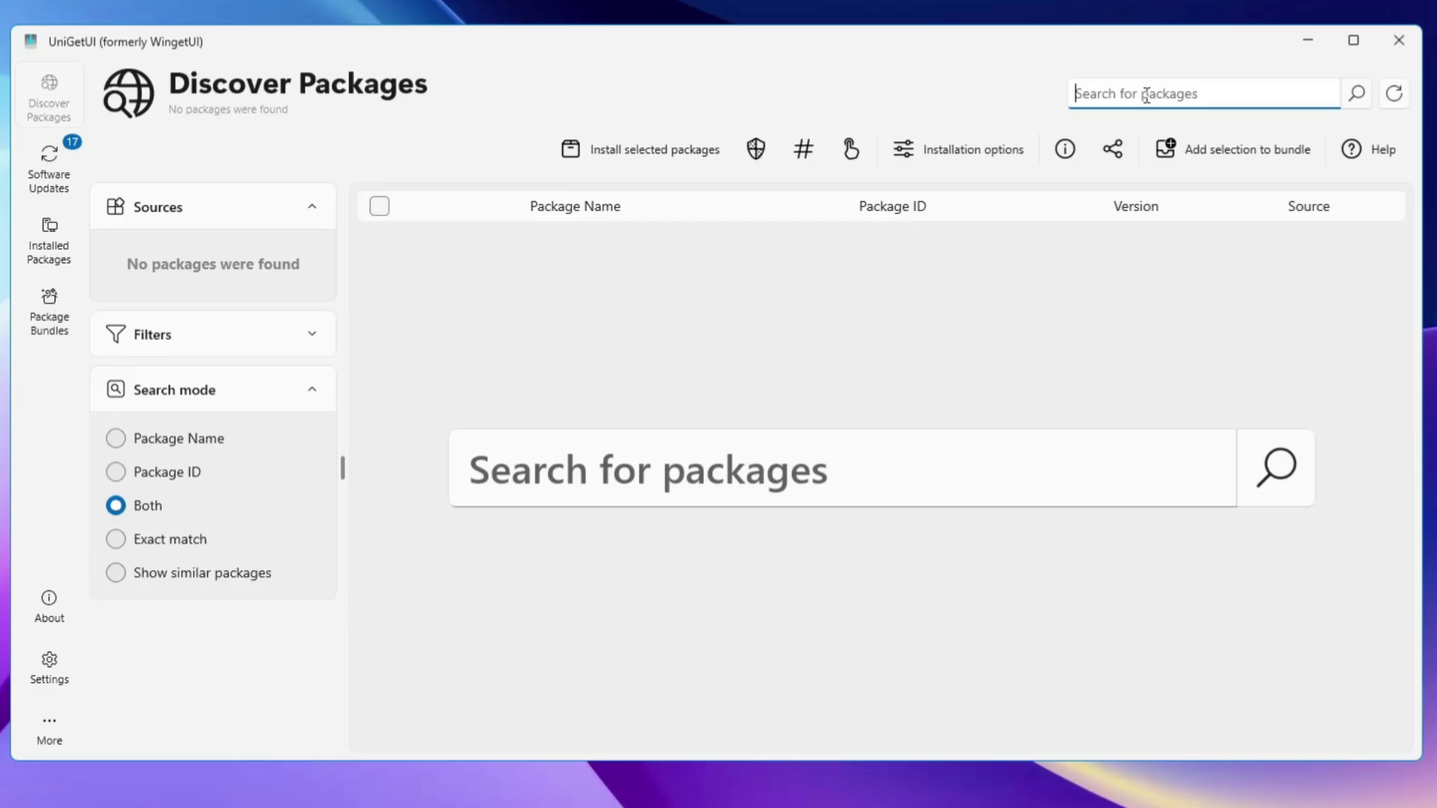
pyautogui.write('uninst')
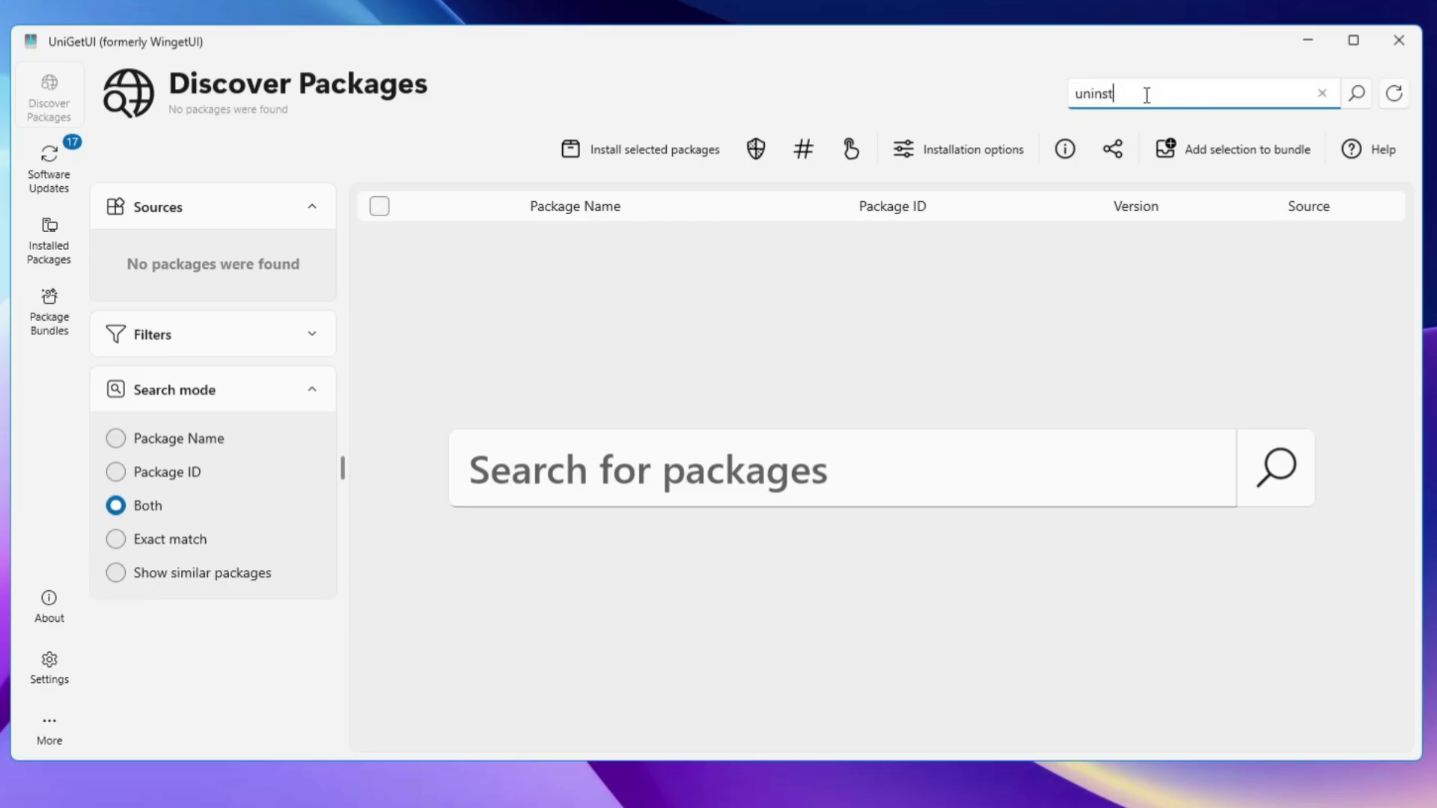
pyautogui.write('aller')
pyautogui.press('Return')
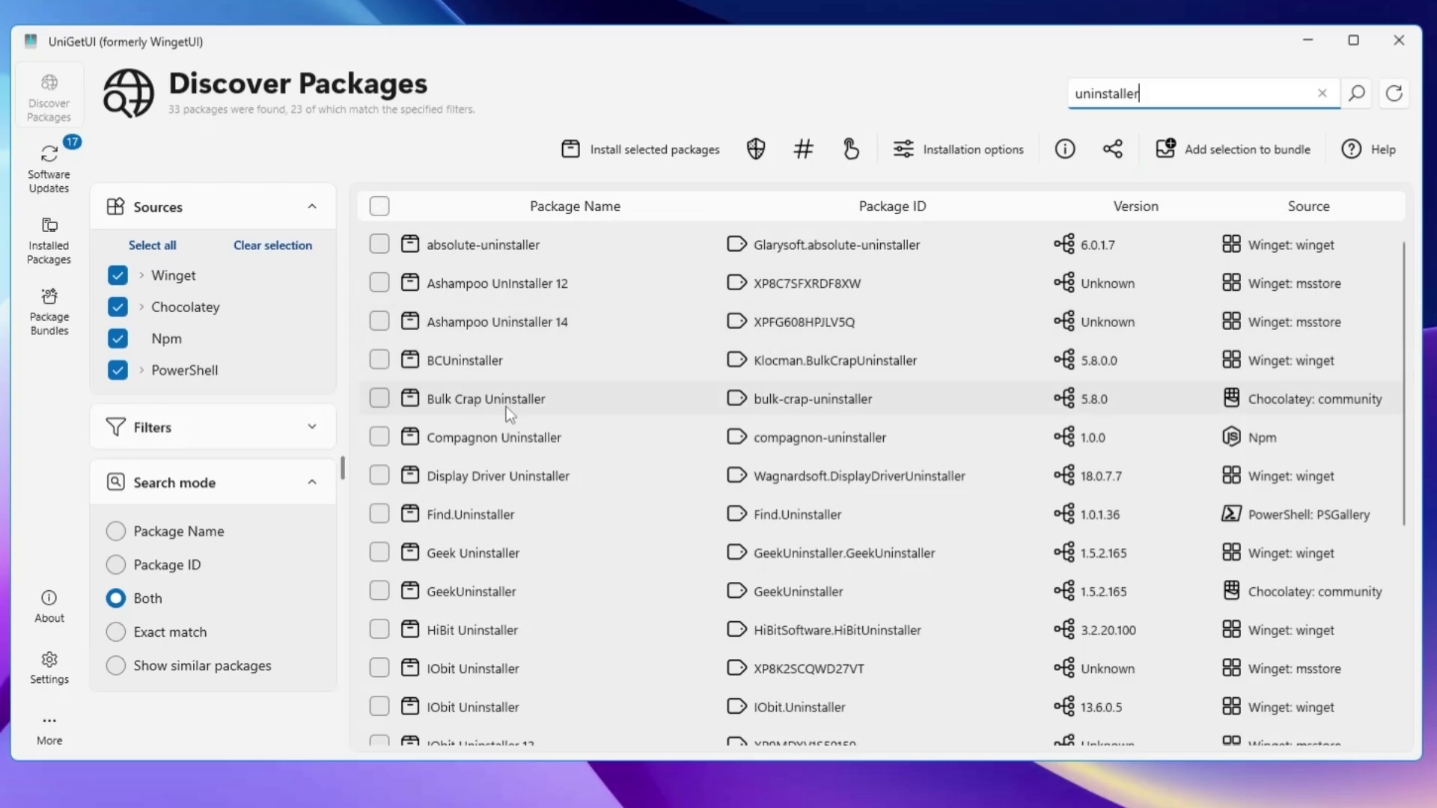
pyautogui.scroll(-2, 506, 406)
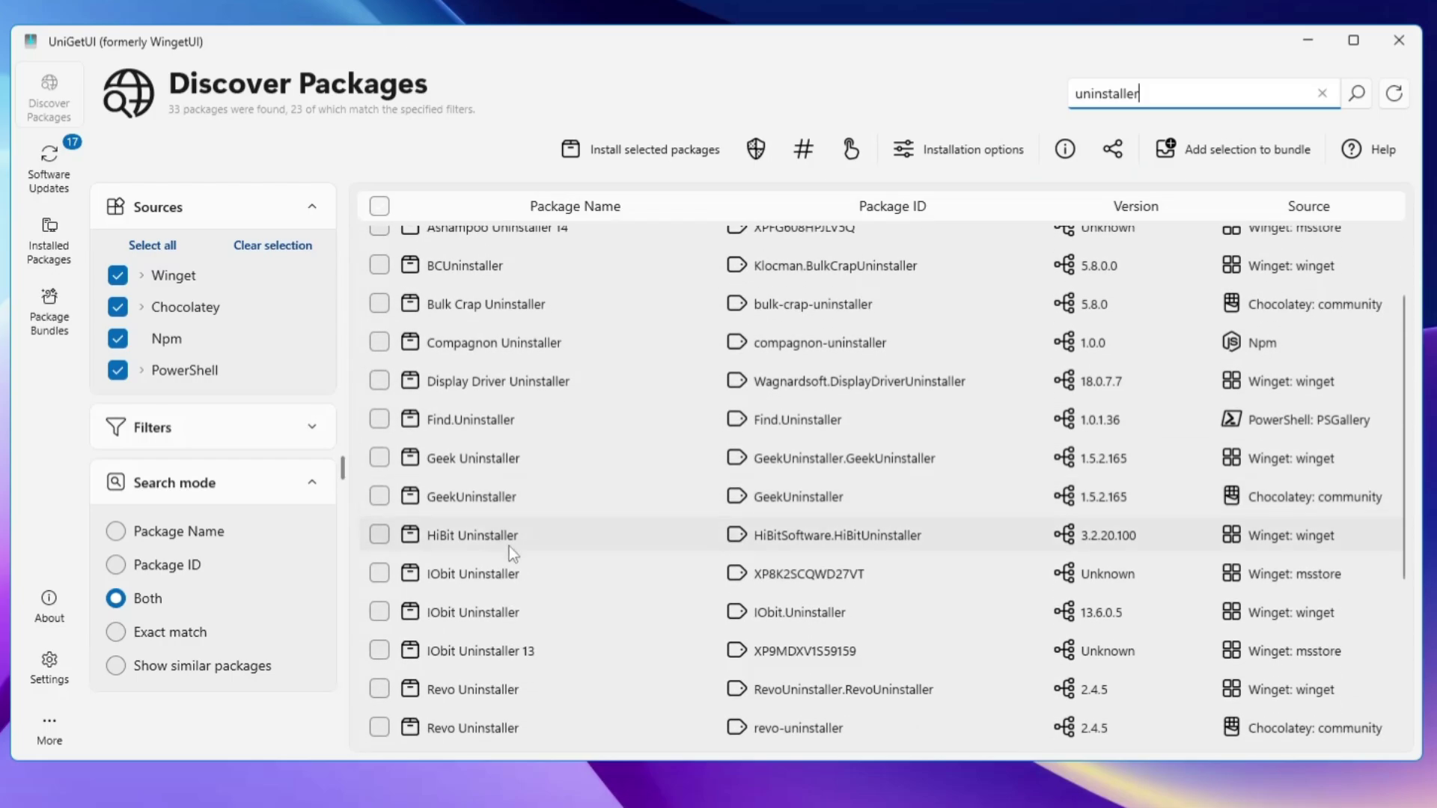
pyautogui.scroll(-1, 496, 587)
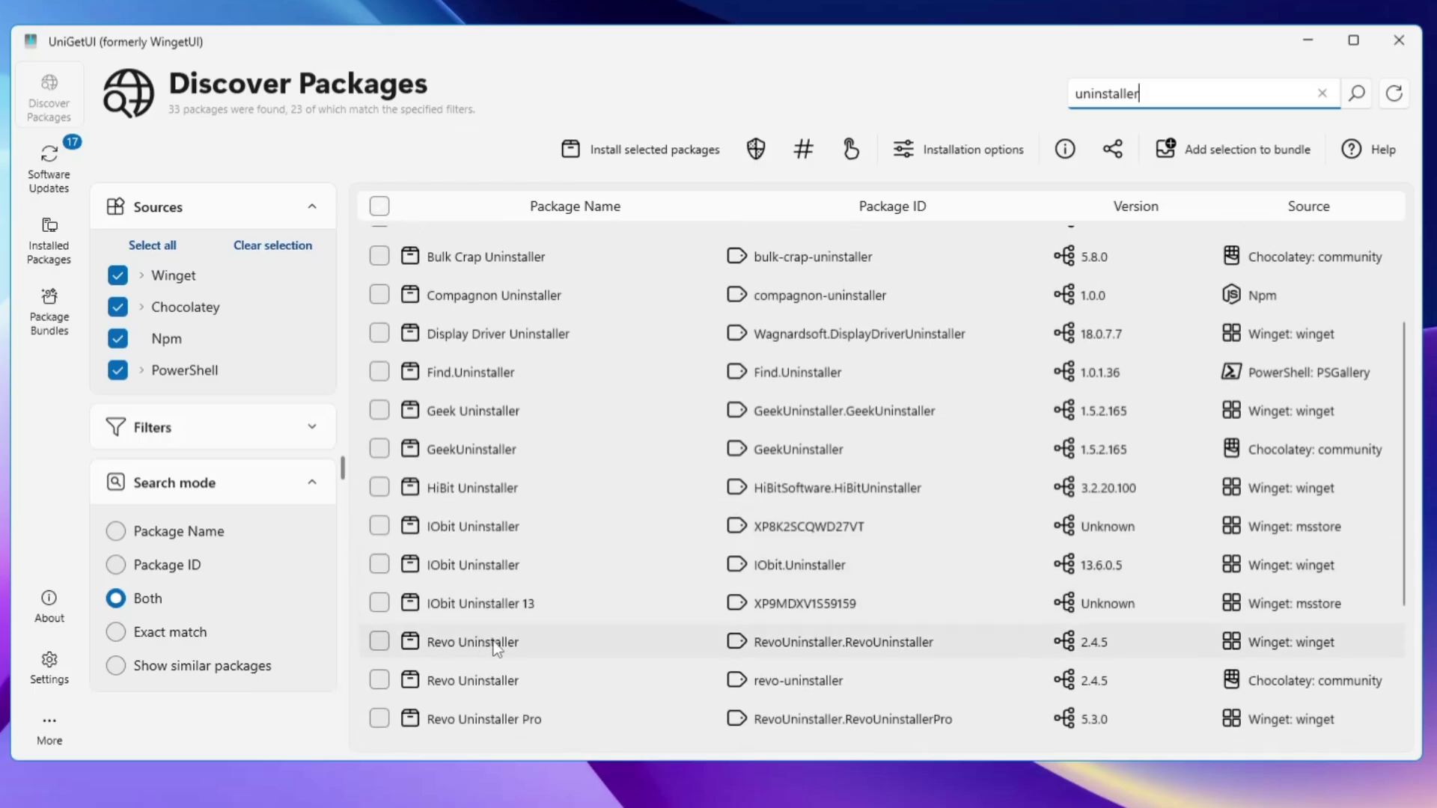
pyautogui.scroll(-4, 496, 643)
pyautogui.scroll(-2, 497, 640)
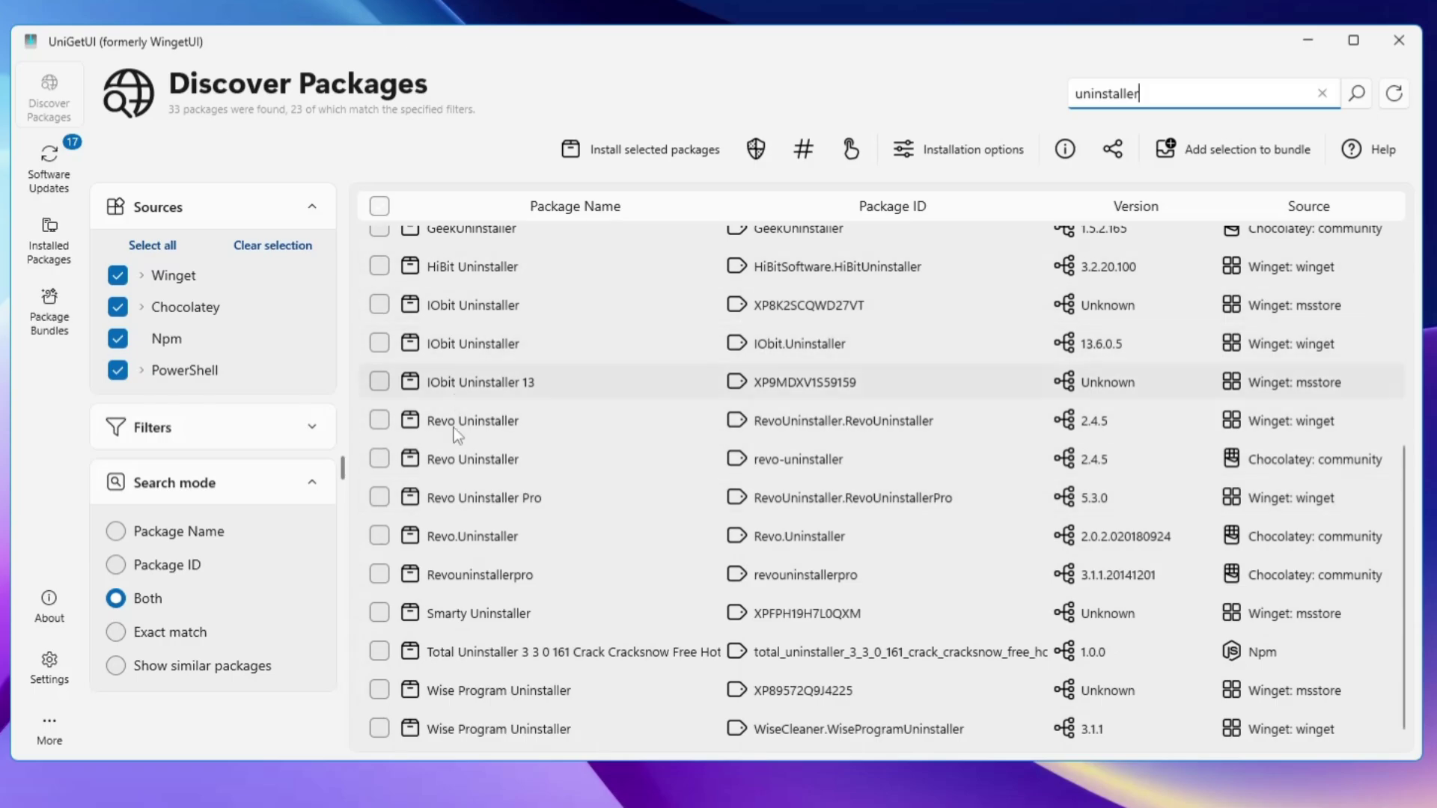
pyautogui.scroll(1, 442, 370)
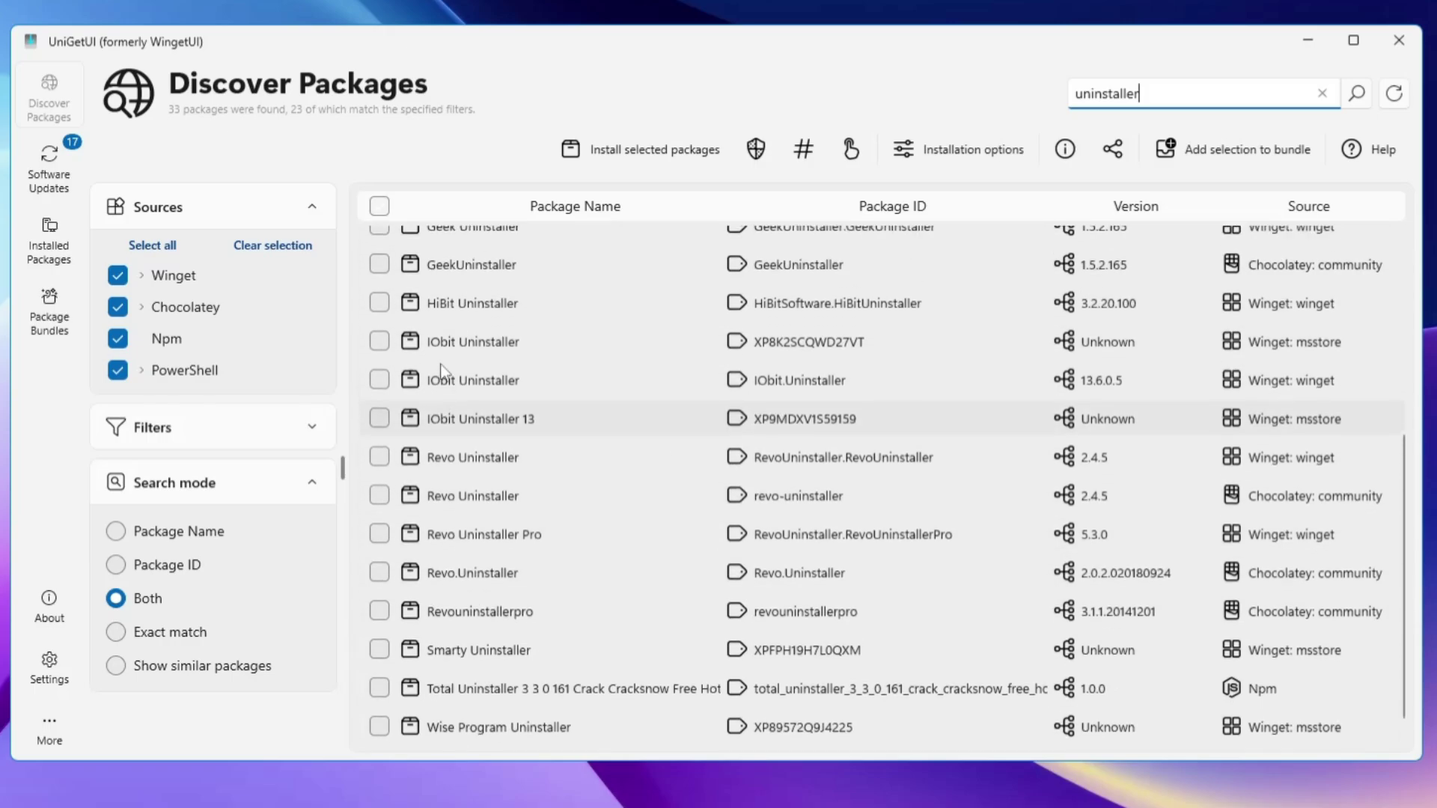
pyautogui.scroll(2, 442, 371)
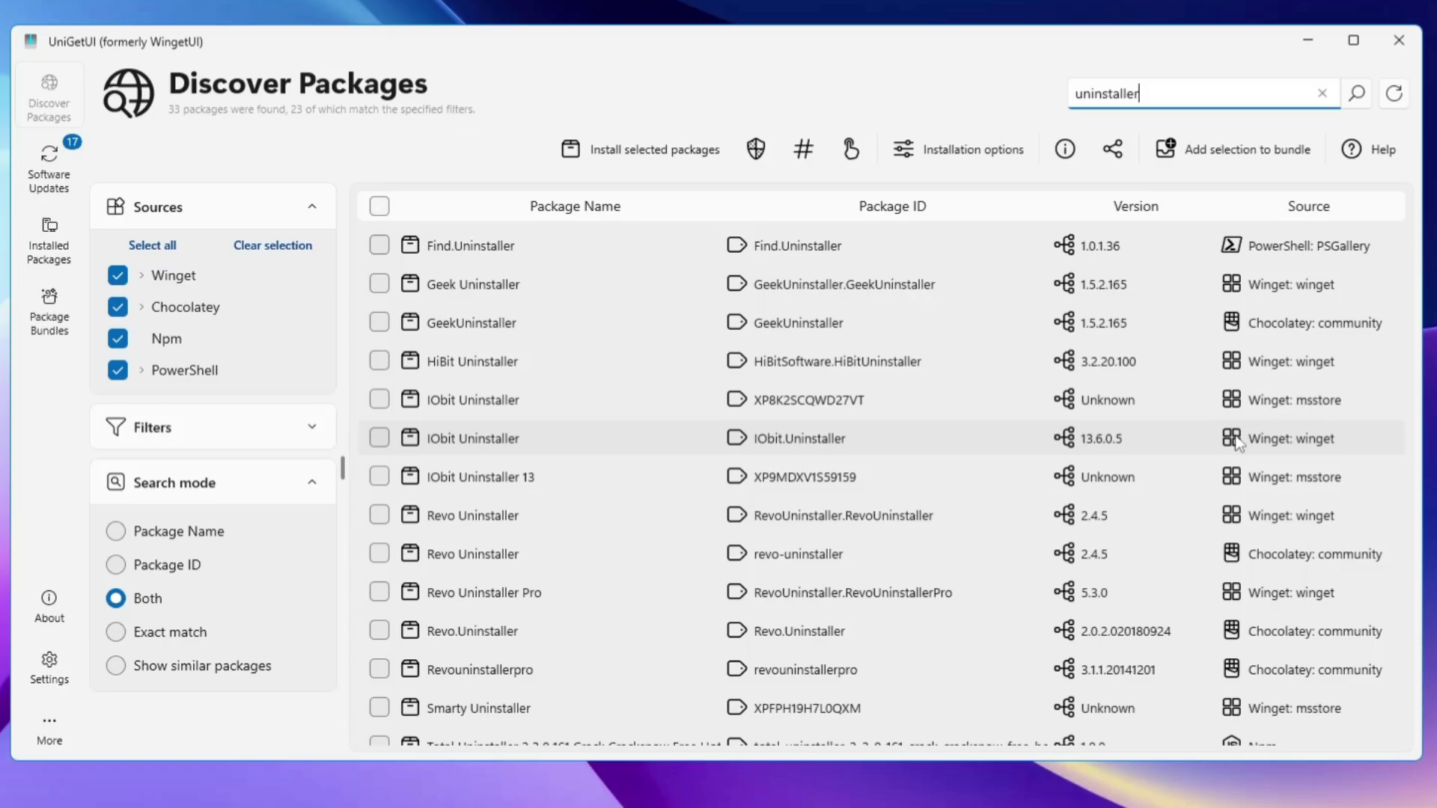
pyautogui.scroll(-2, 1348, 471)
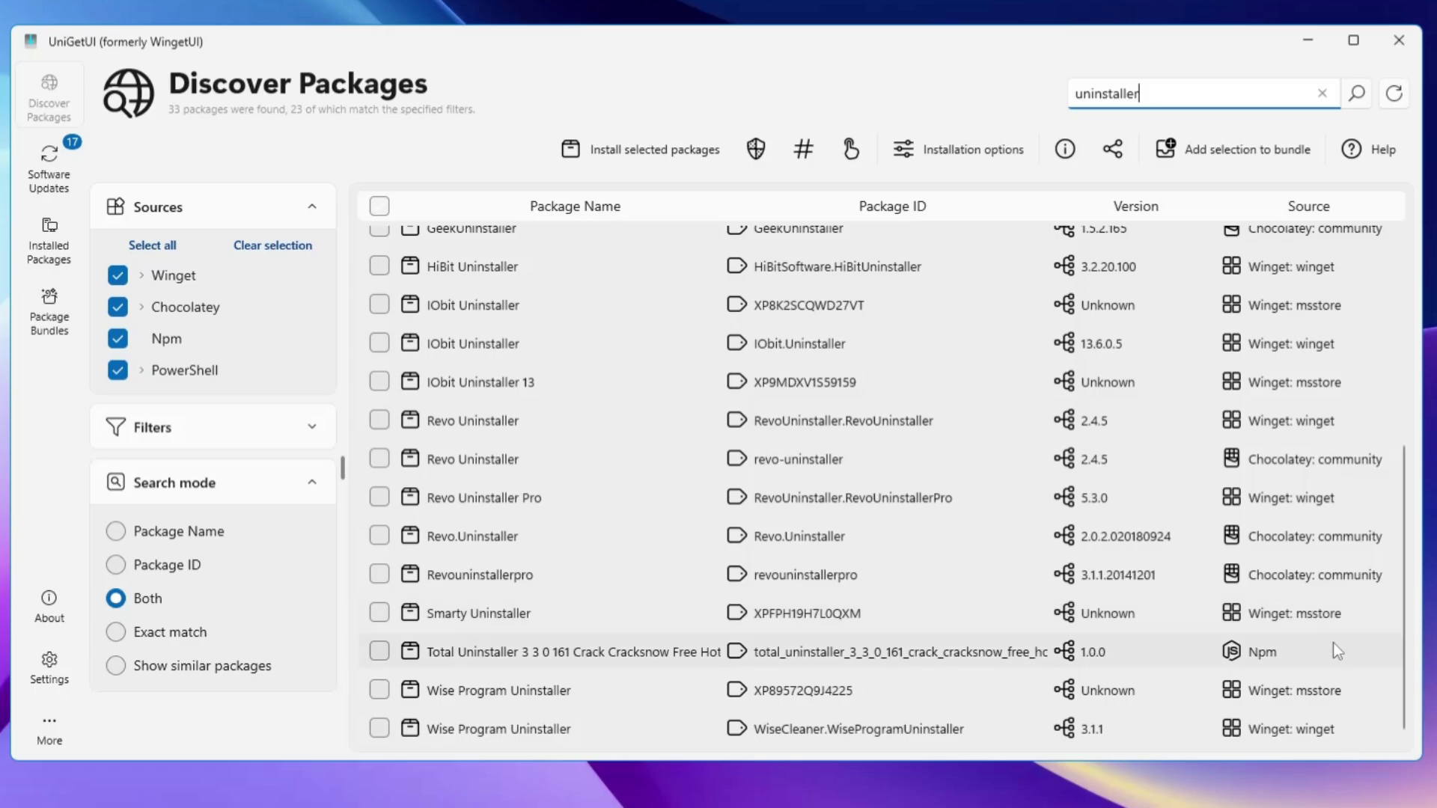
pyautogui.scroll(4, 460, 354)
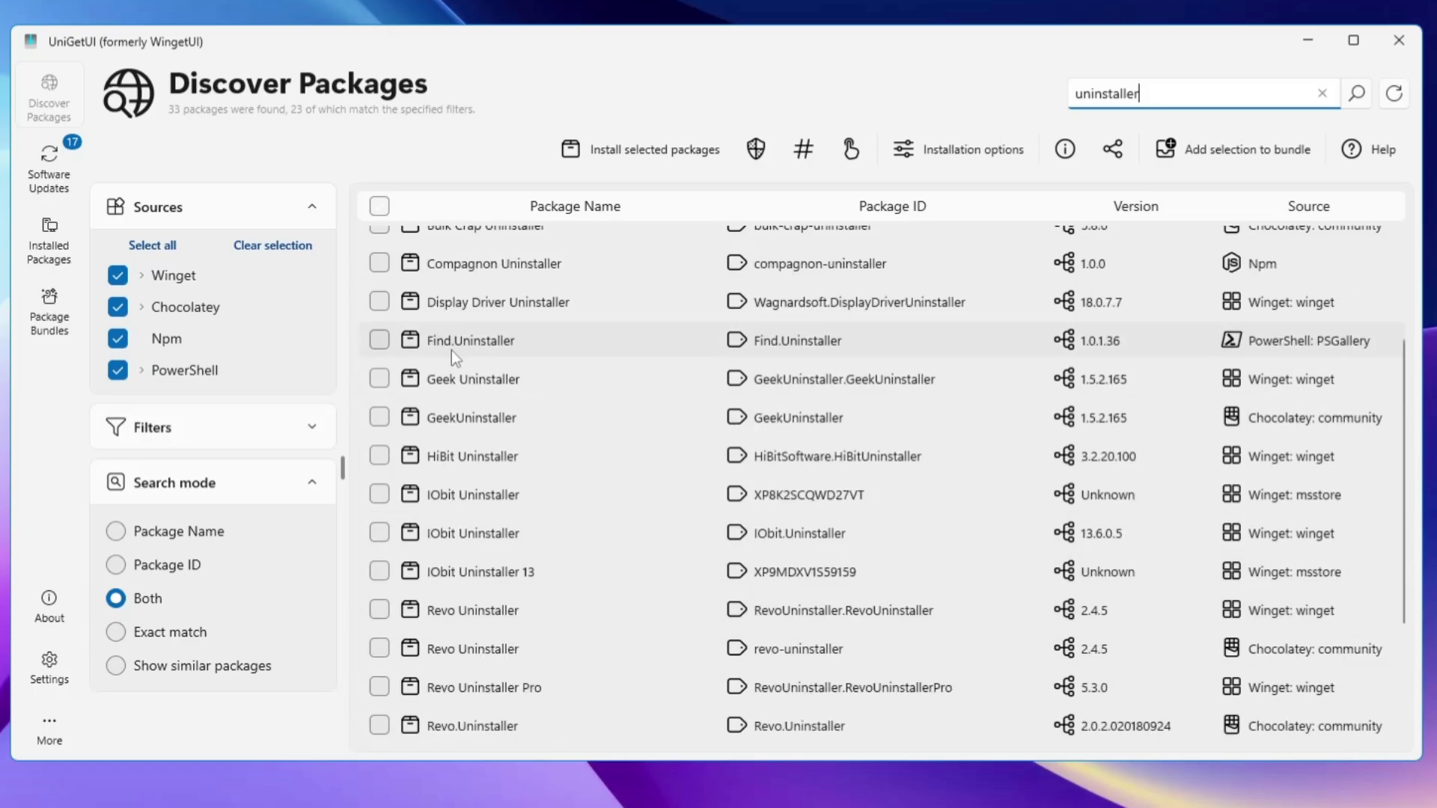
# Tick Winget's Geek Uninstaller and save options: Run as admin, default architecture, latest version.
pyautogui.click(380, 378)
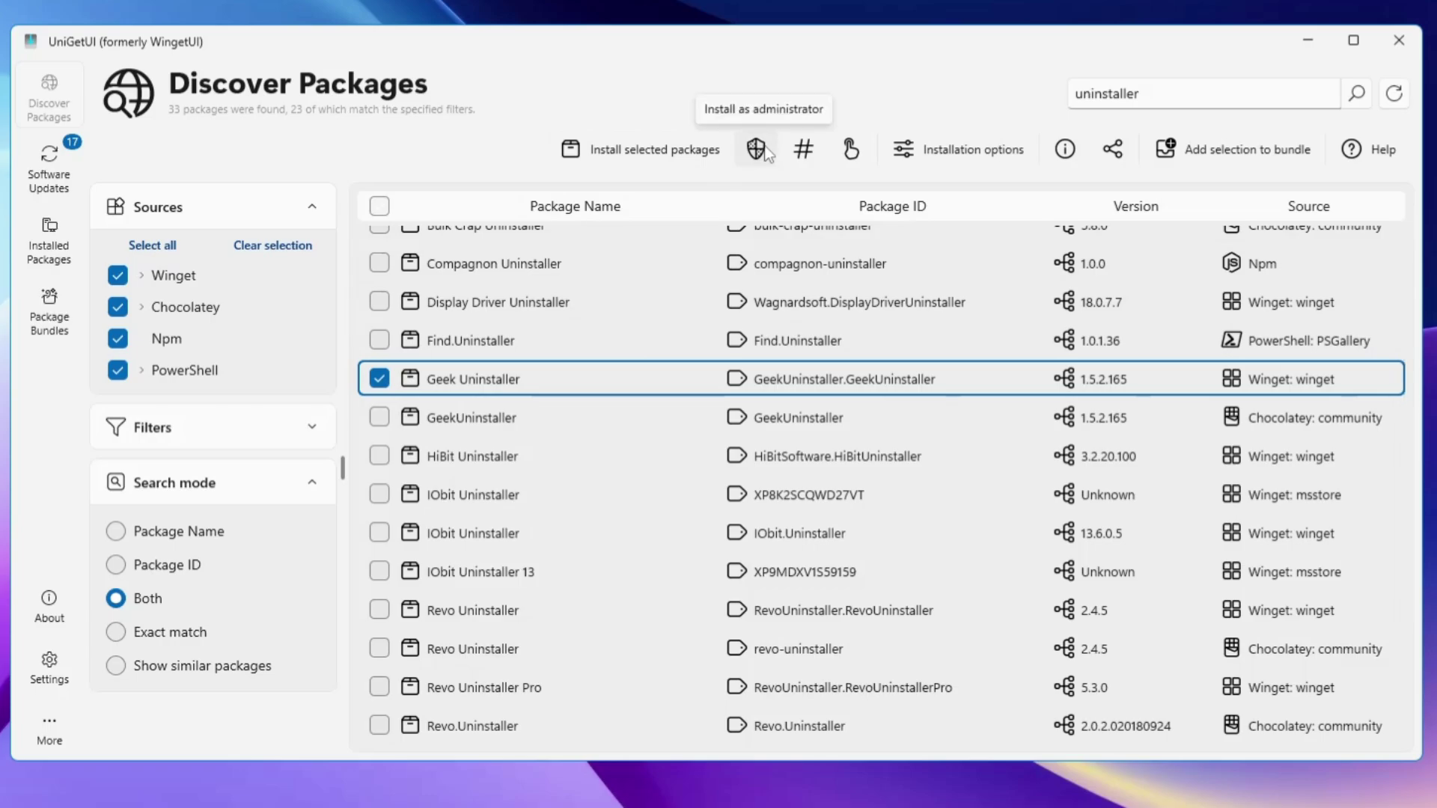
pyautogui.click(955, 150)
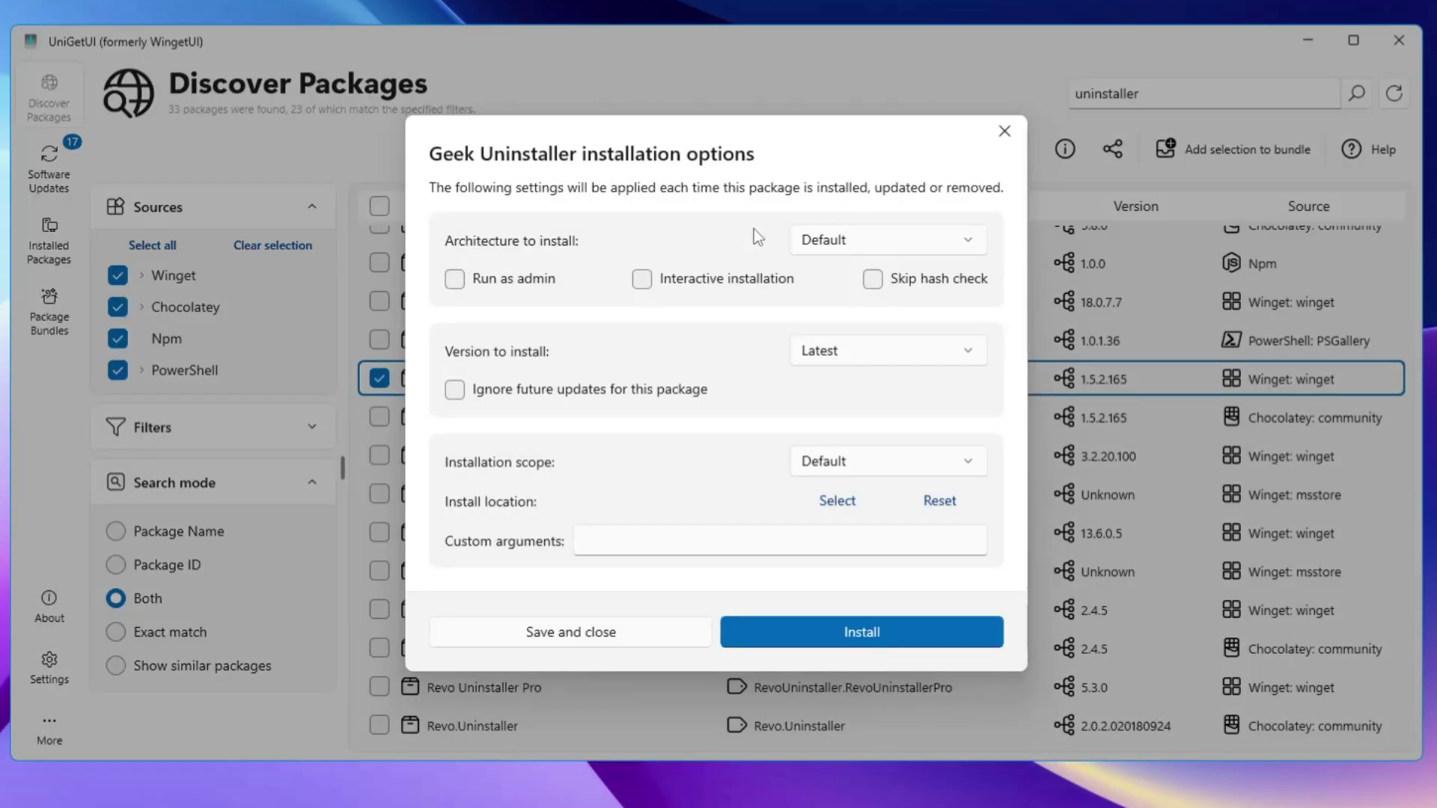
pyautogui.click(861, 241)
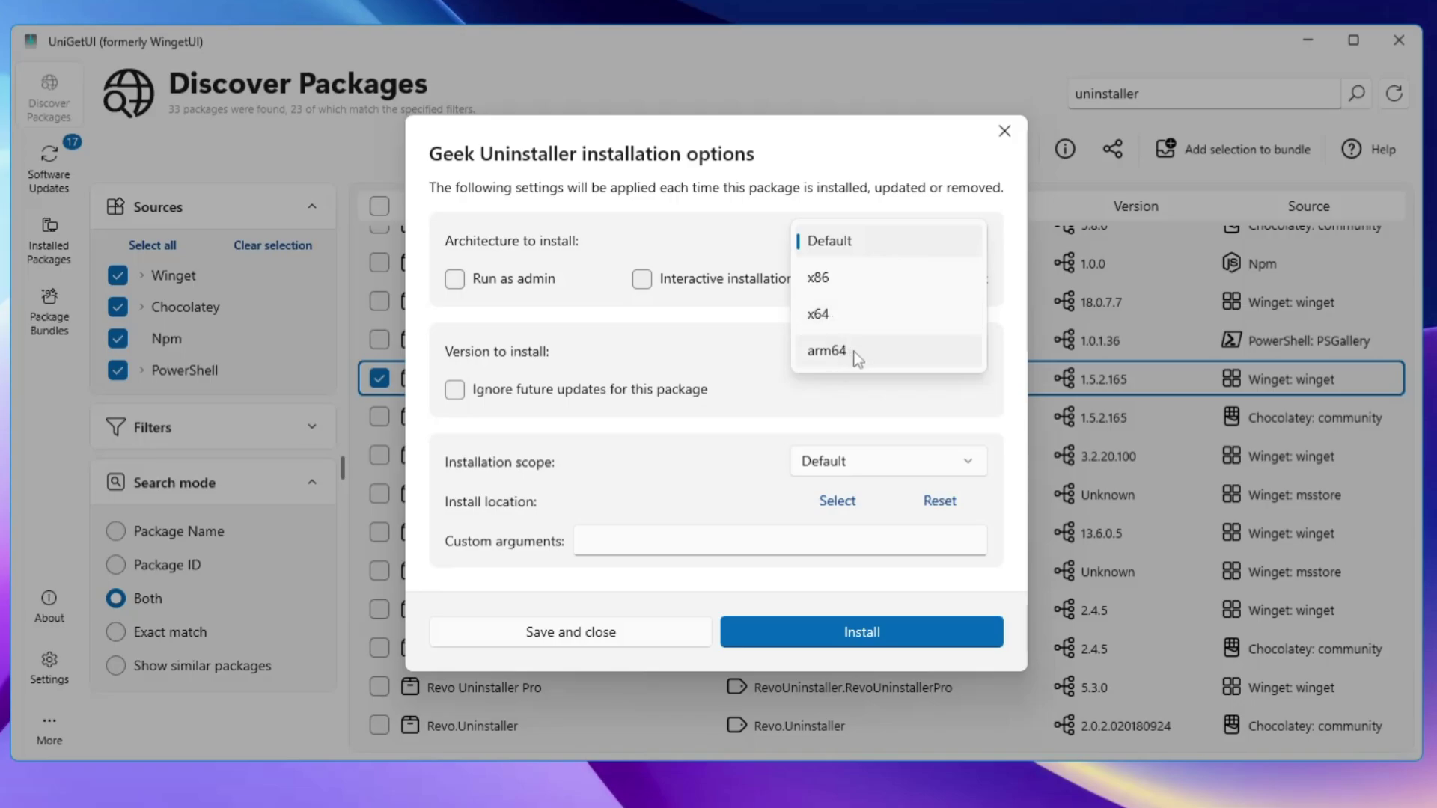
pyautogui.click(843, 243)
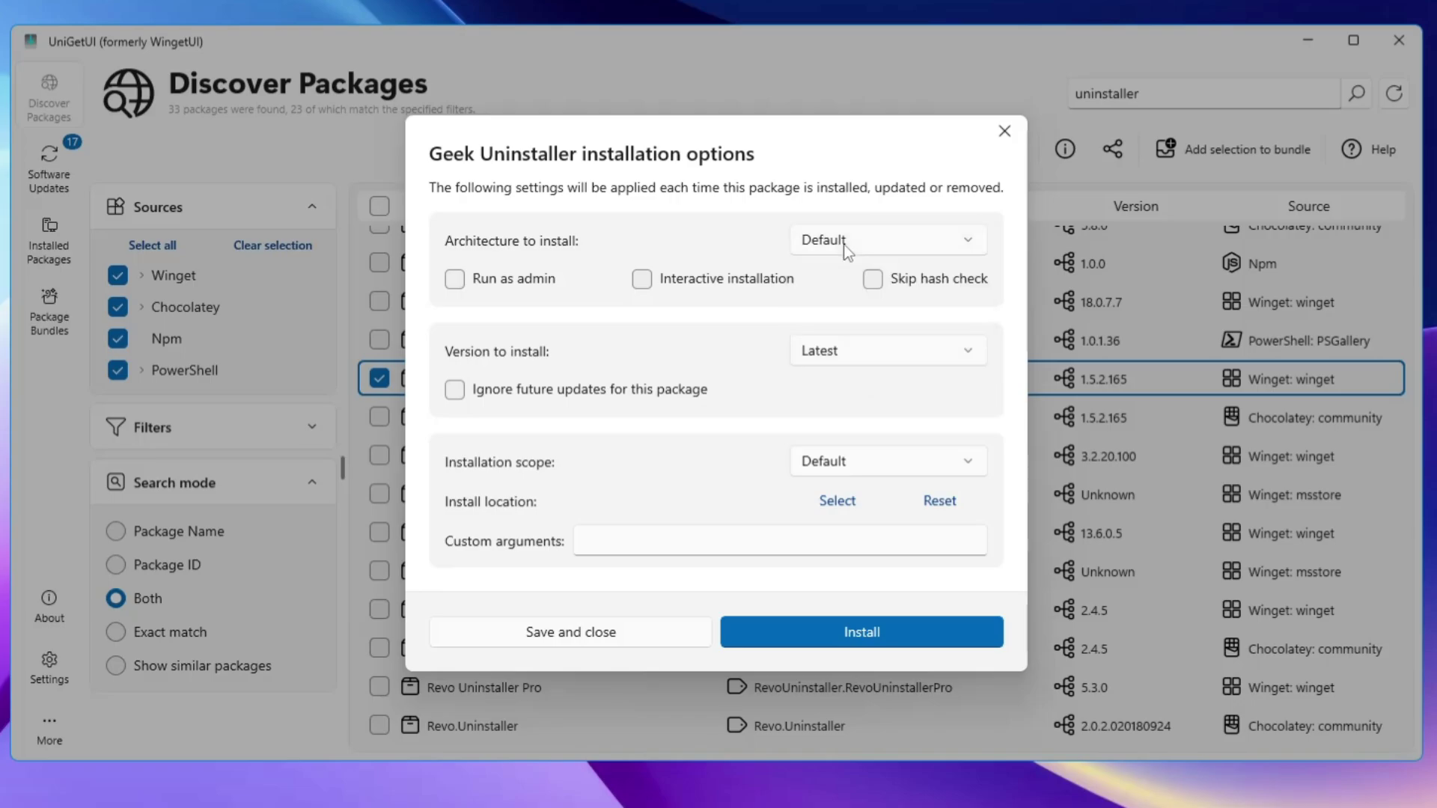
pyautogui.click(455, 277)
pyautogui.click(937, 353)
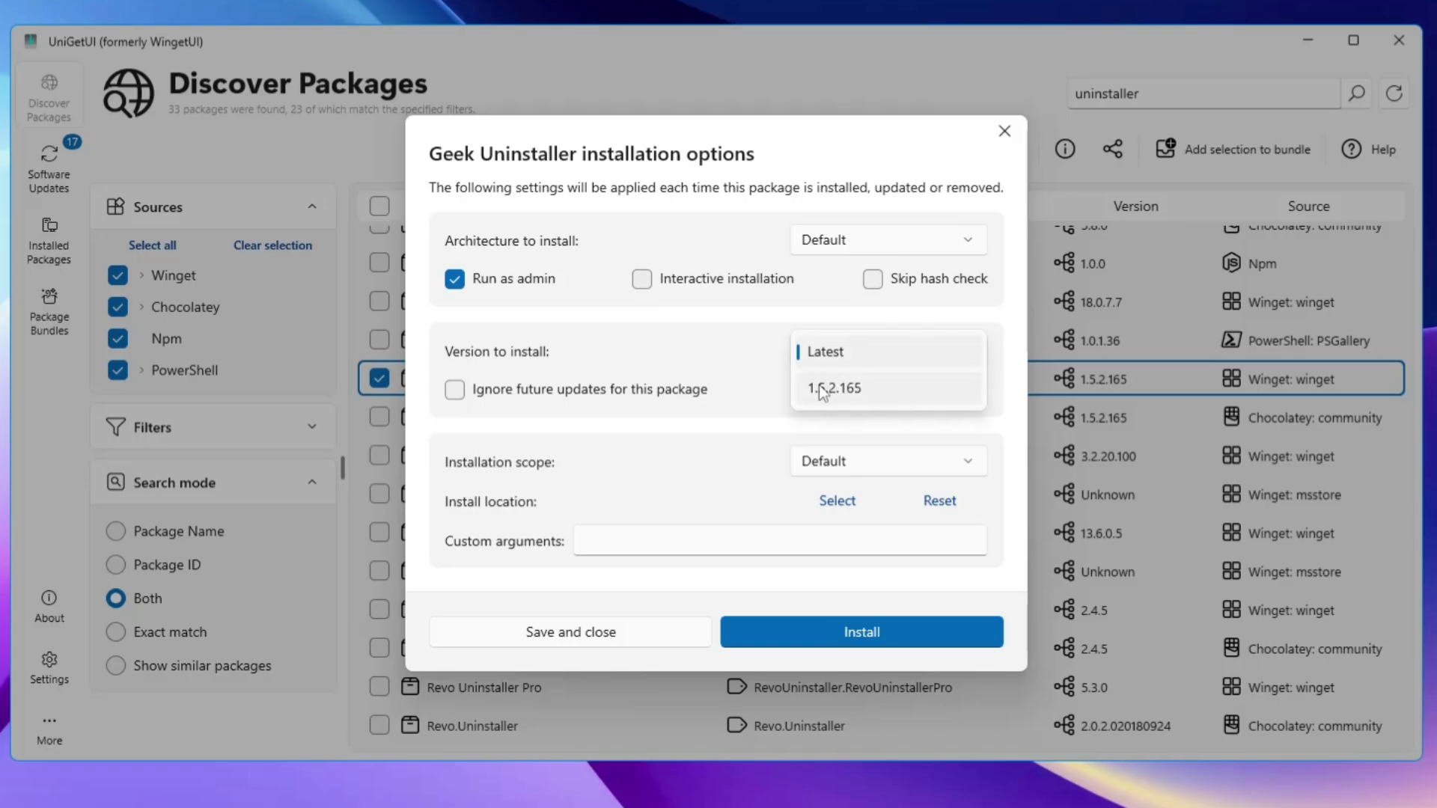
pyautogui.click(745, 397)
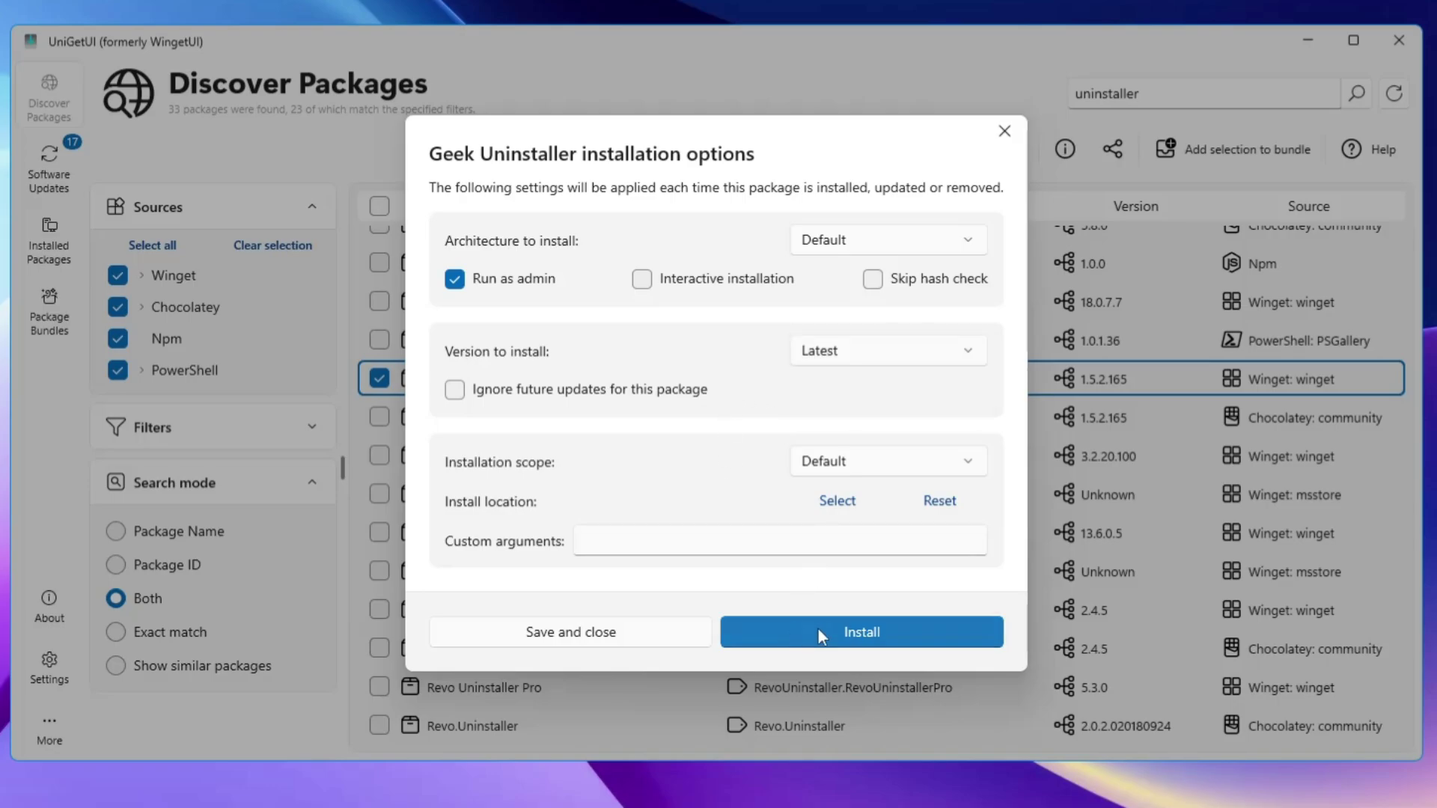
pyautogui.click(627, 631)
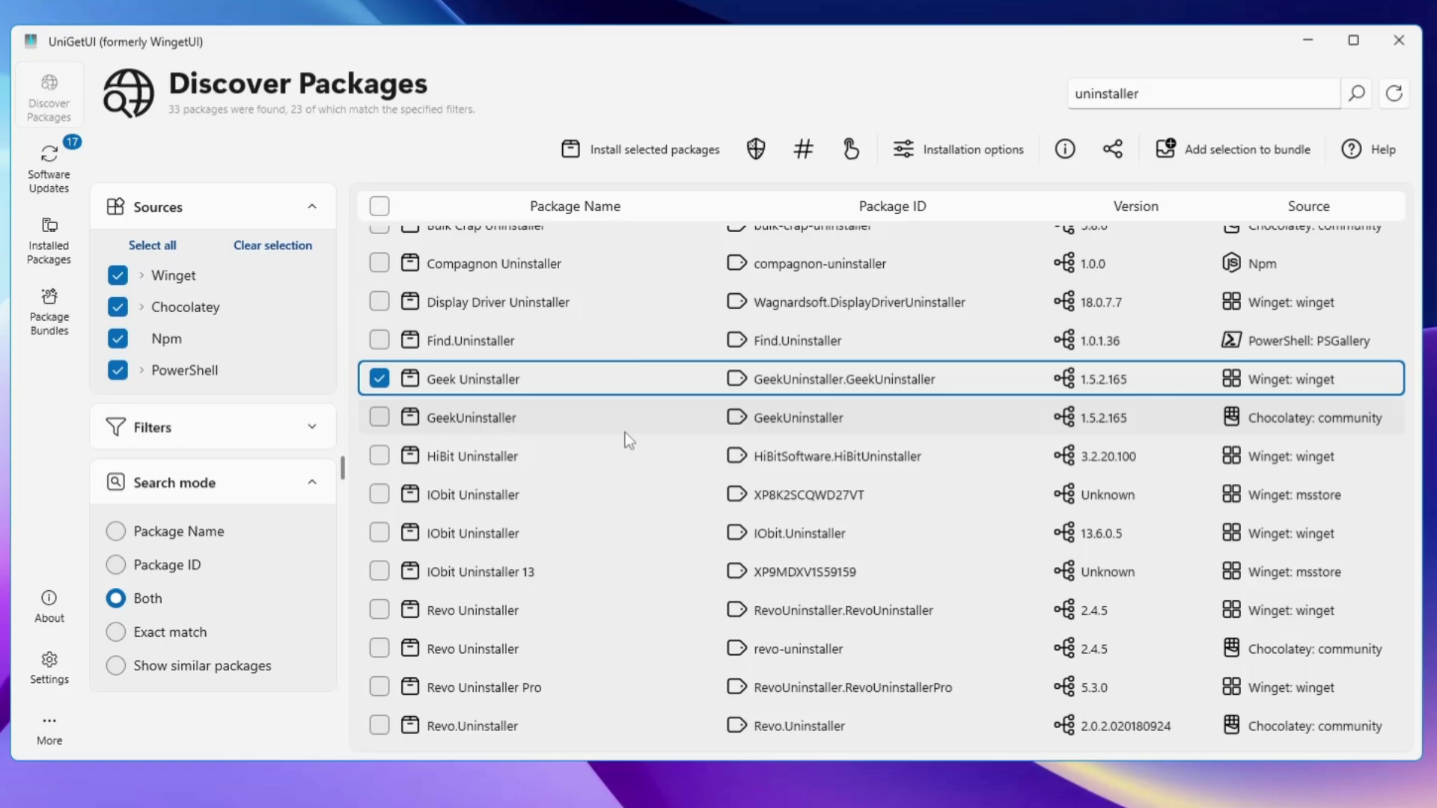
# Scroll through the 17 updates on Software Updates, from Audacity 3.5.1 to WinRAR 7.01.0.
pyautogui.click(50, 172)
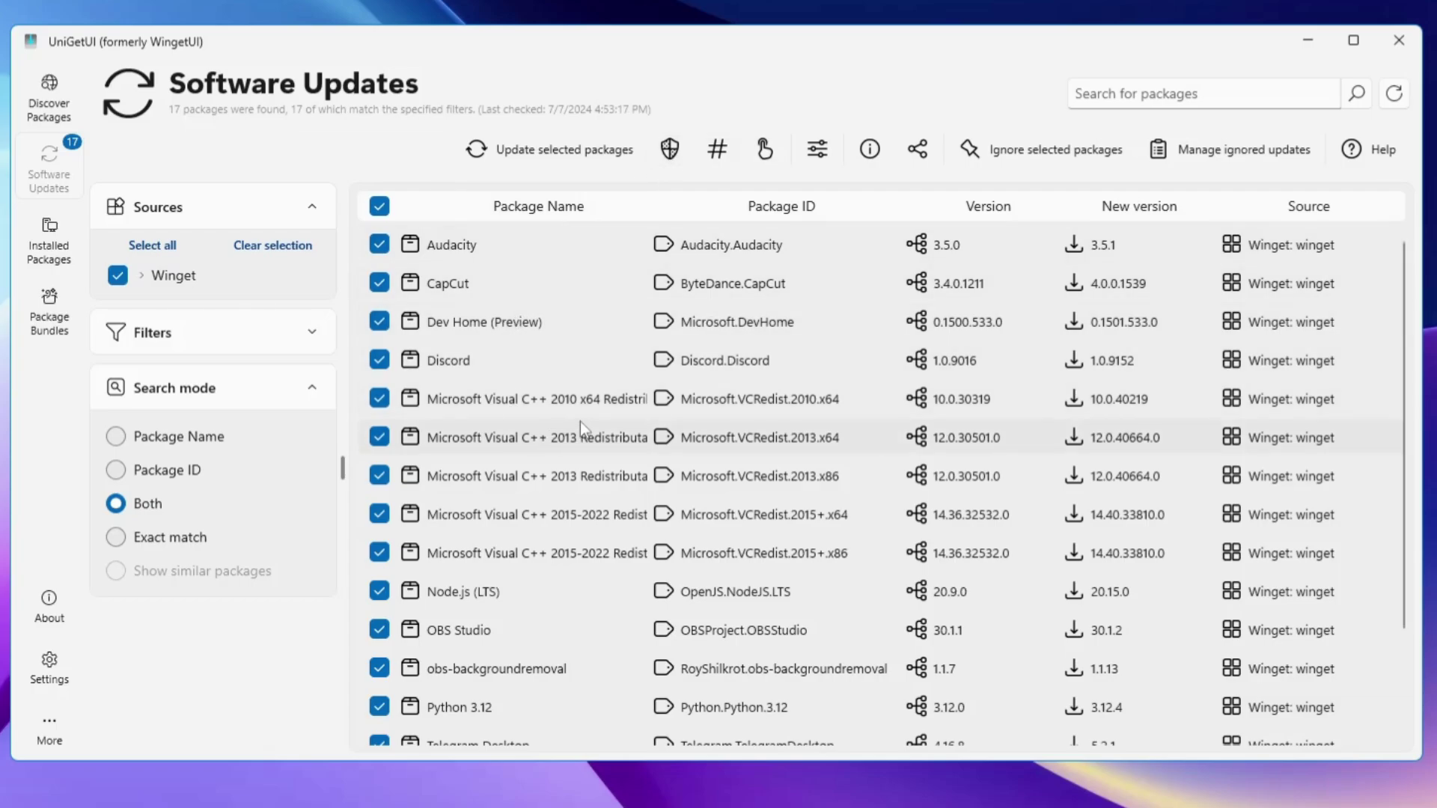
pyautogui.scroll(-2, 524, 427)
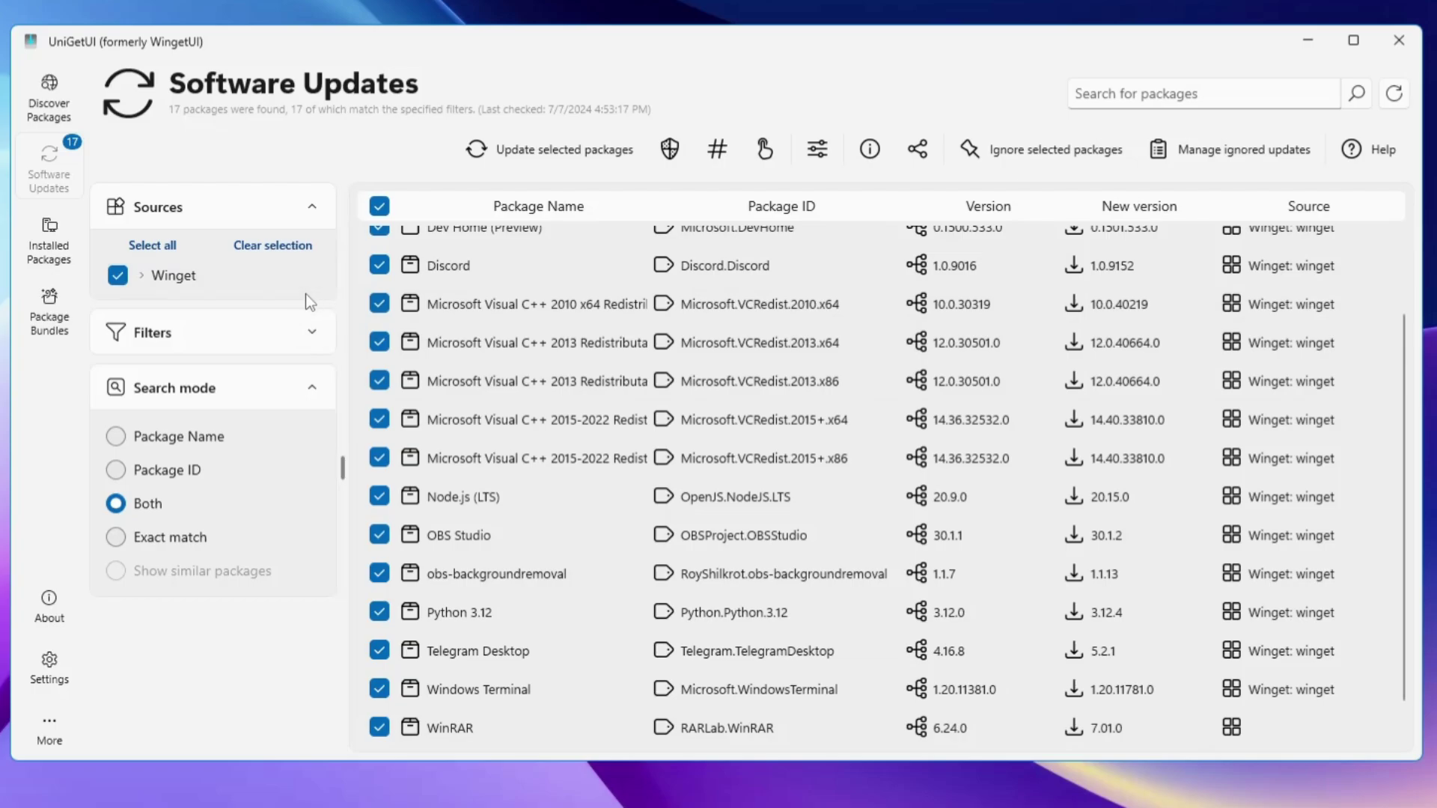
# Expand the search filters, then switch to the Installed Packages list of 166 packages.
pyautogui.click(305, 340)
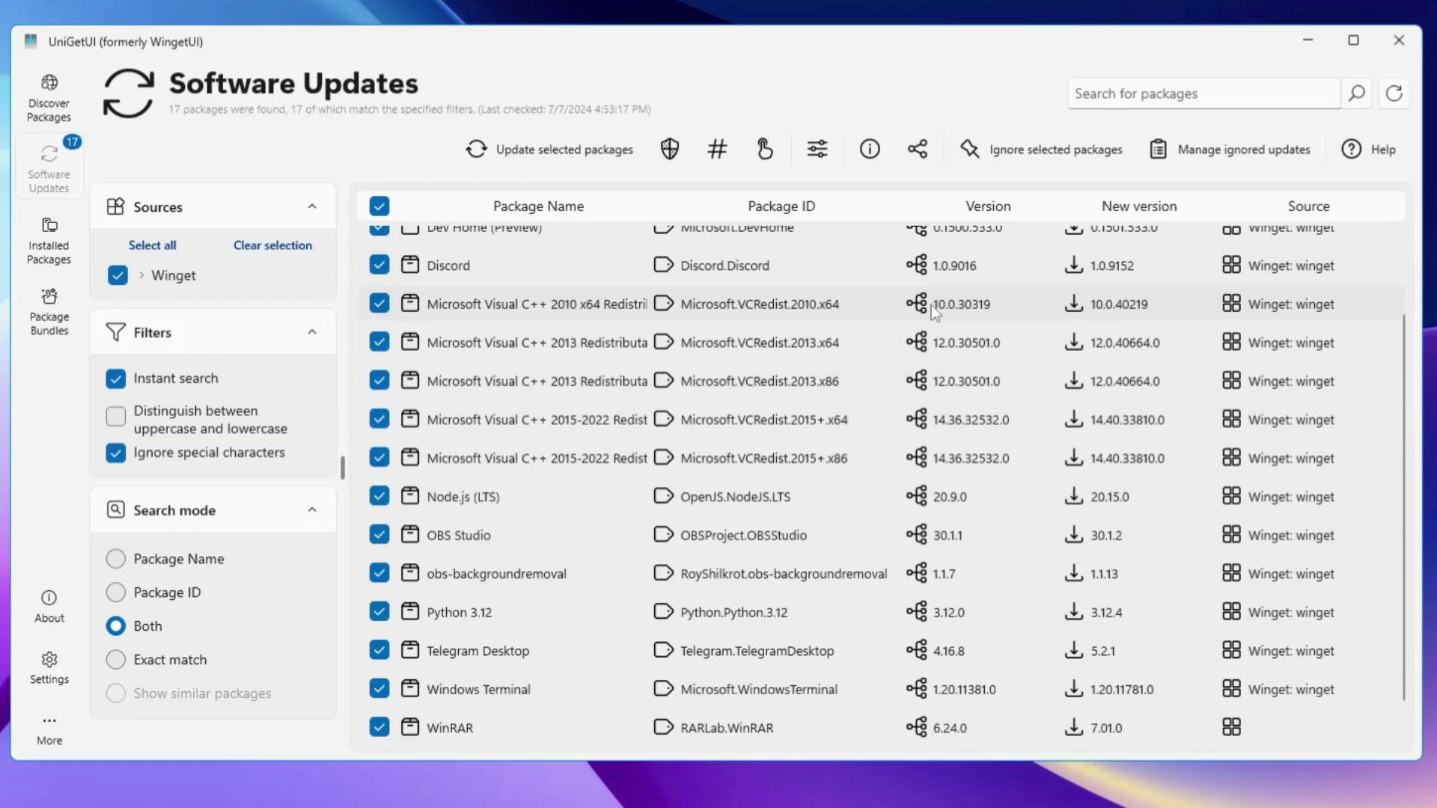
pyautogui.click(54, 262)
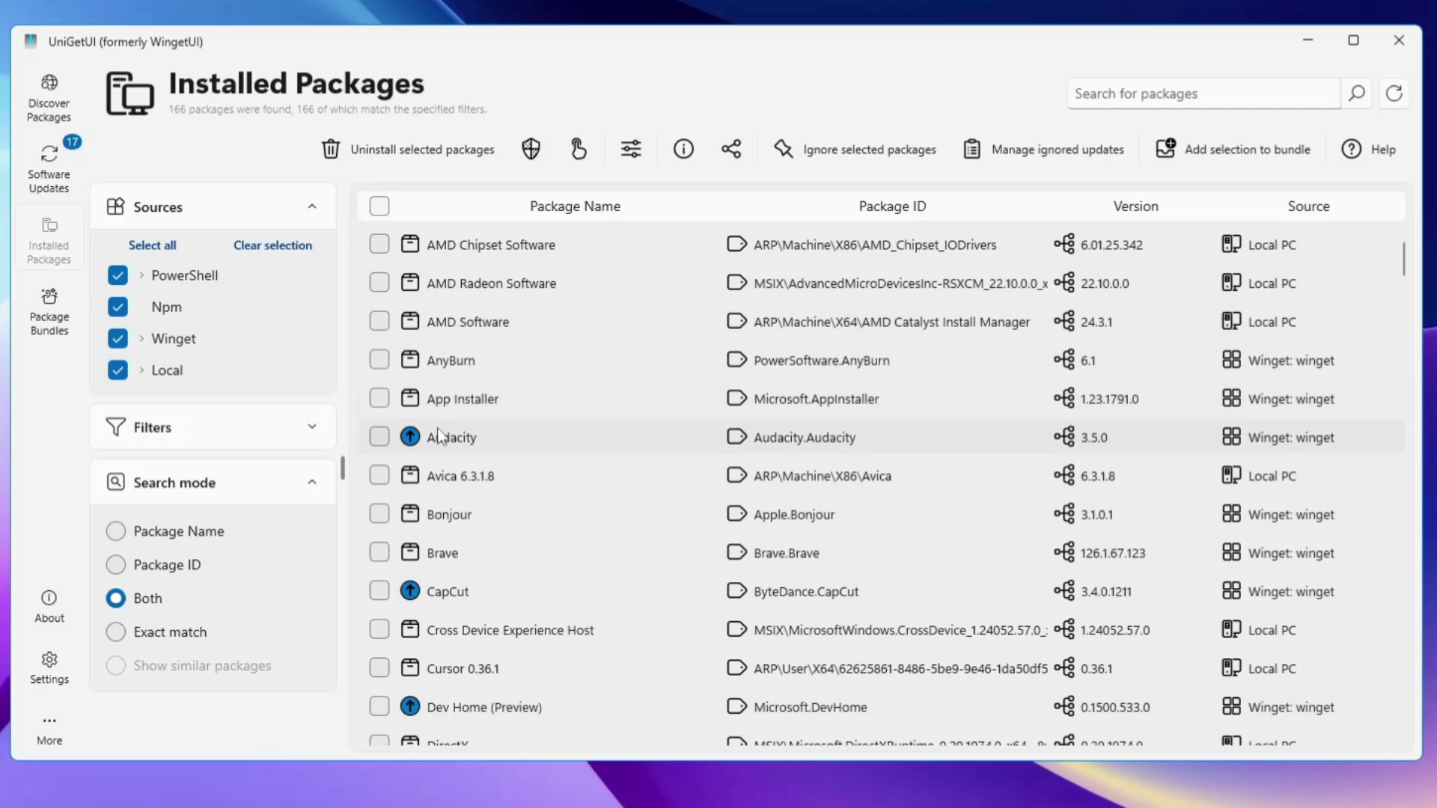
# Tick Audacity (upgradable to 3.5.1) in the installed list and scroll further down.
pyautogui.scroll(-1, 468, 395)
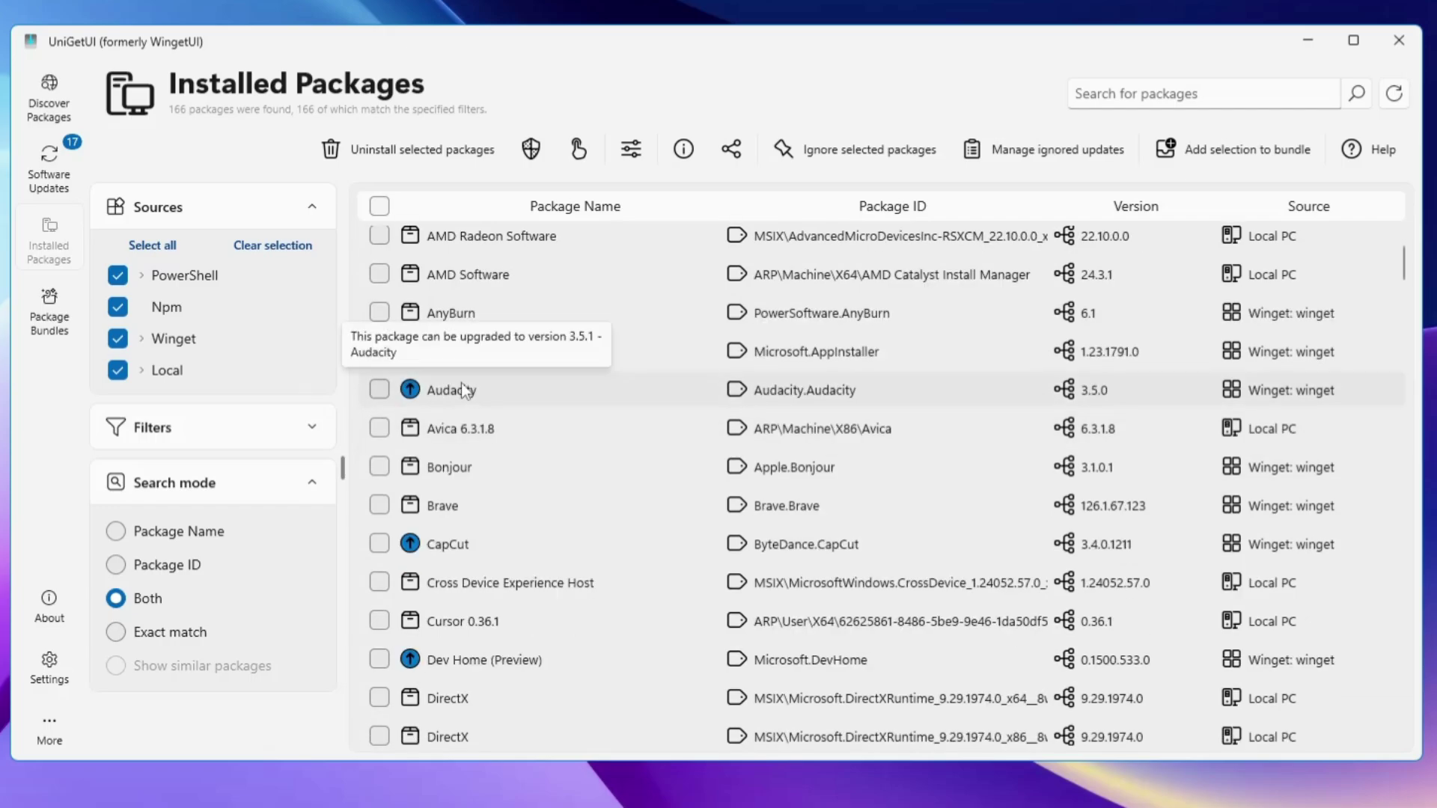
pyautogui.scroll(-1, 447, 397)
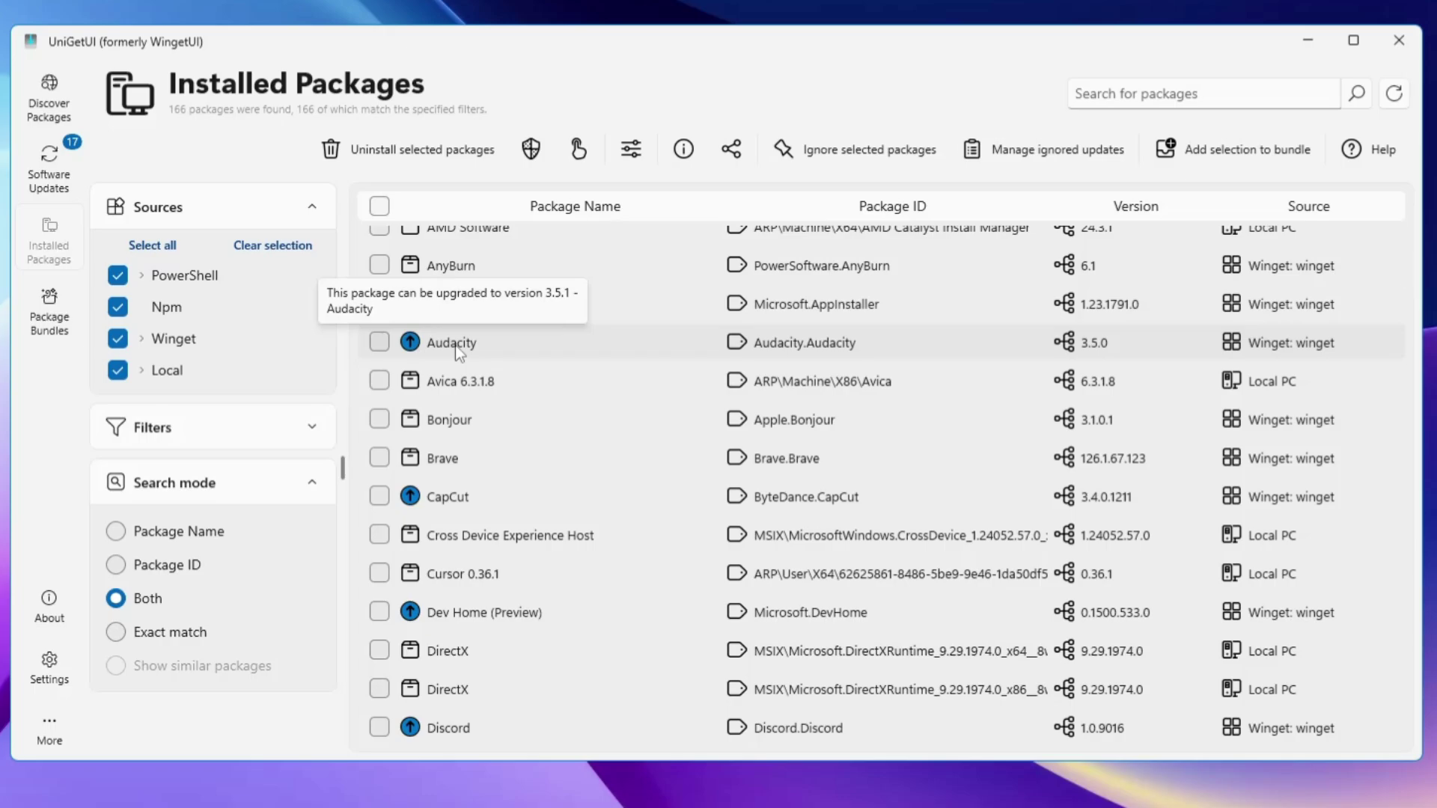
pyautogui.click(378, 344)
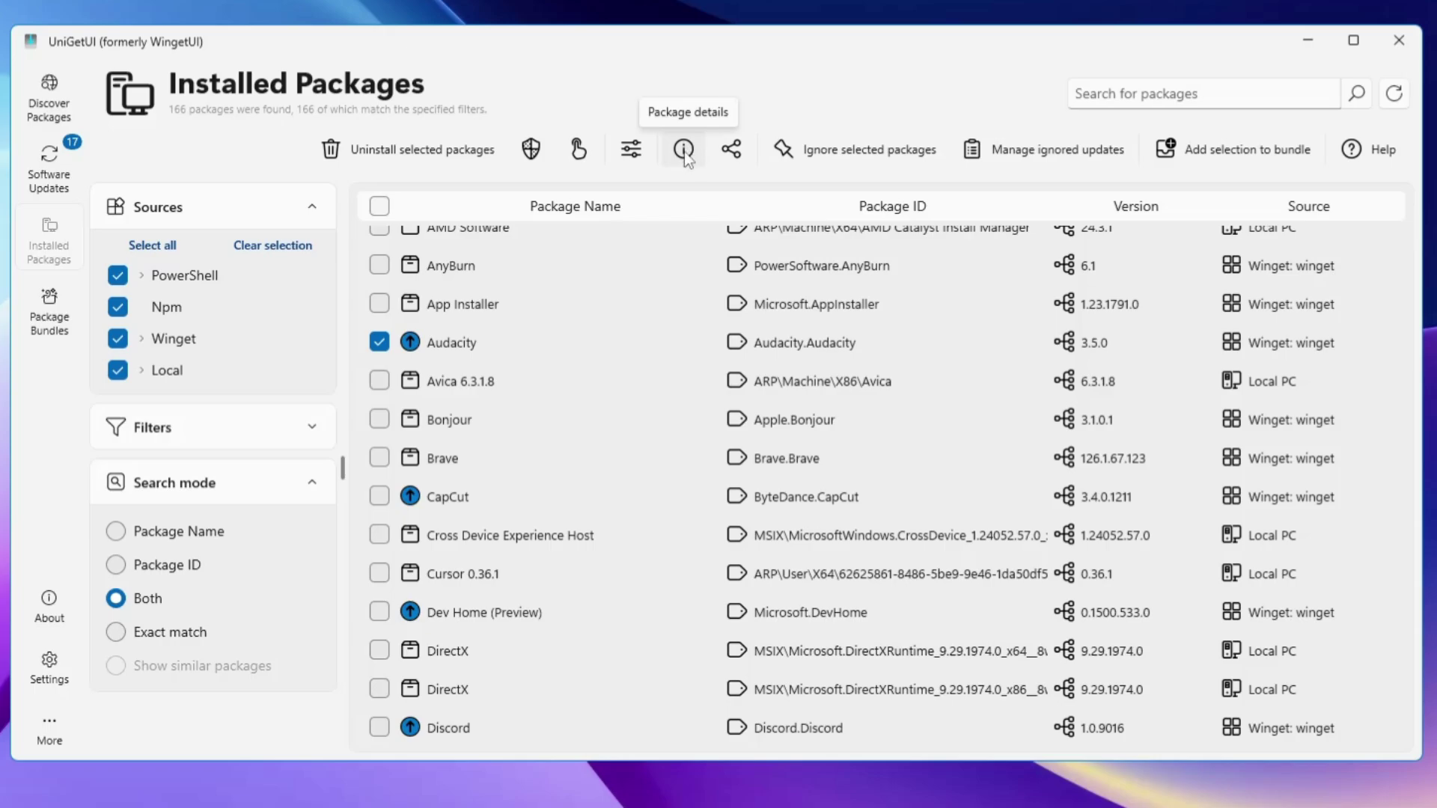
pyautogui.scroll(-3, 421, 348)
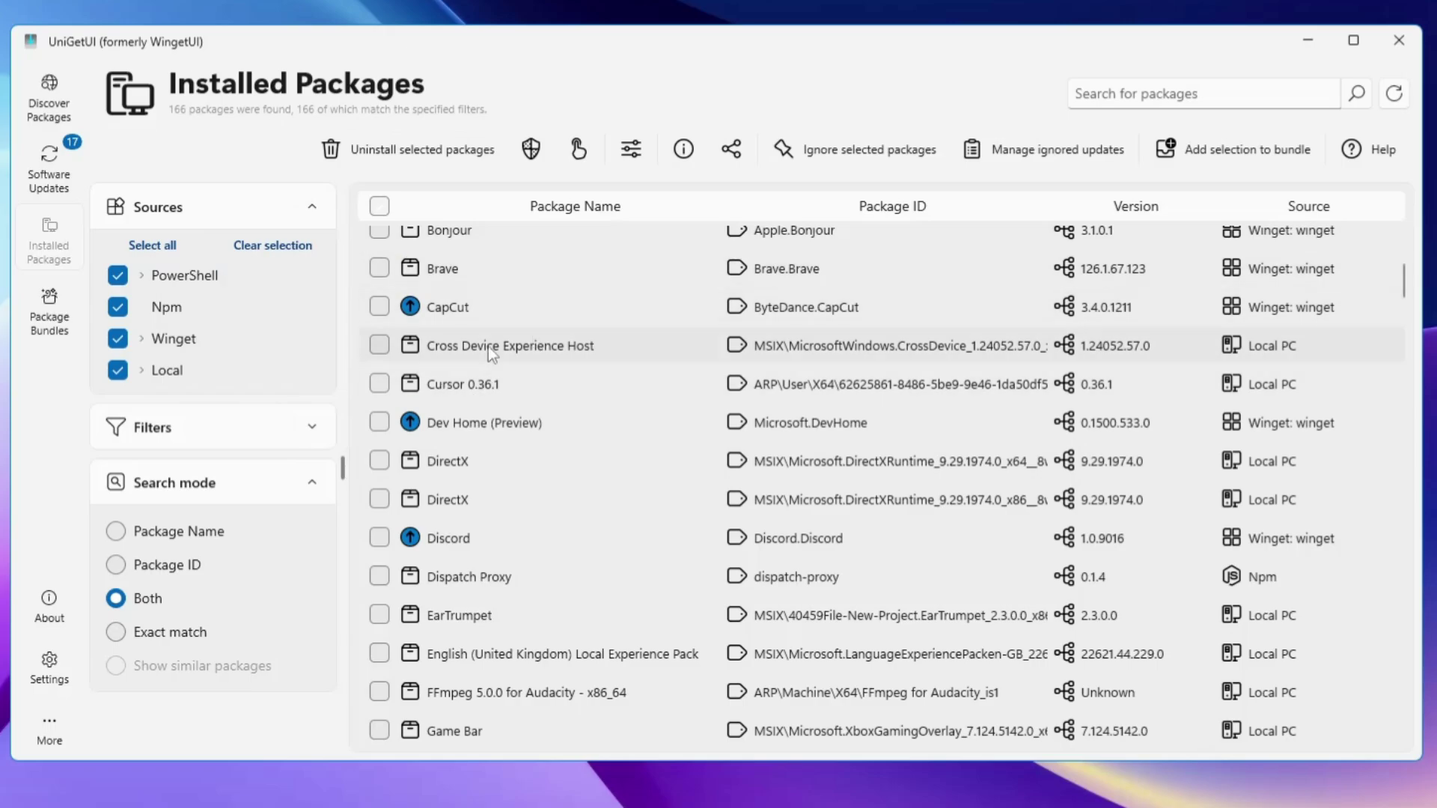
# Go to the empty Package Bundles page.
pyautogui.click(60, 317)
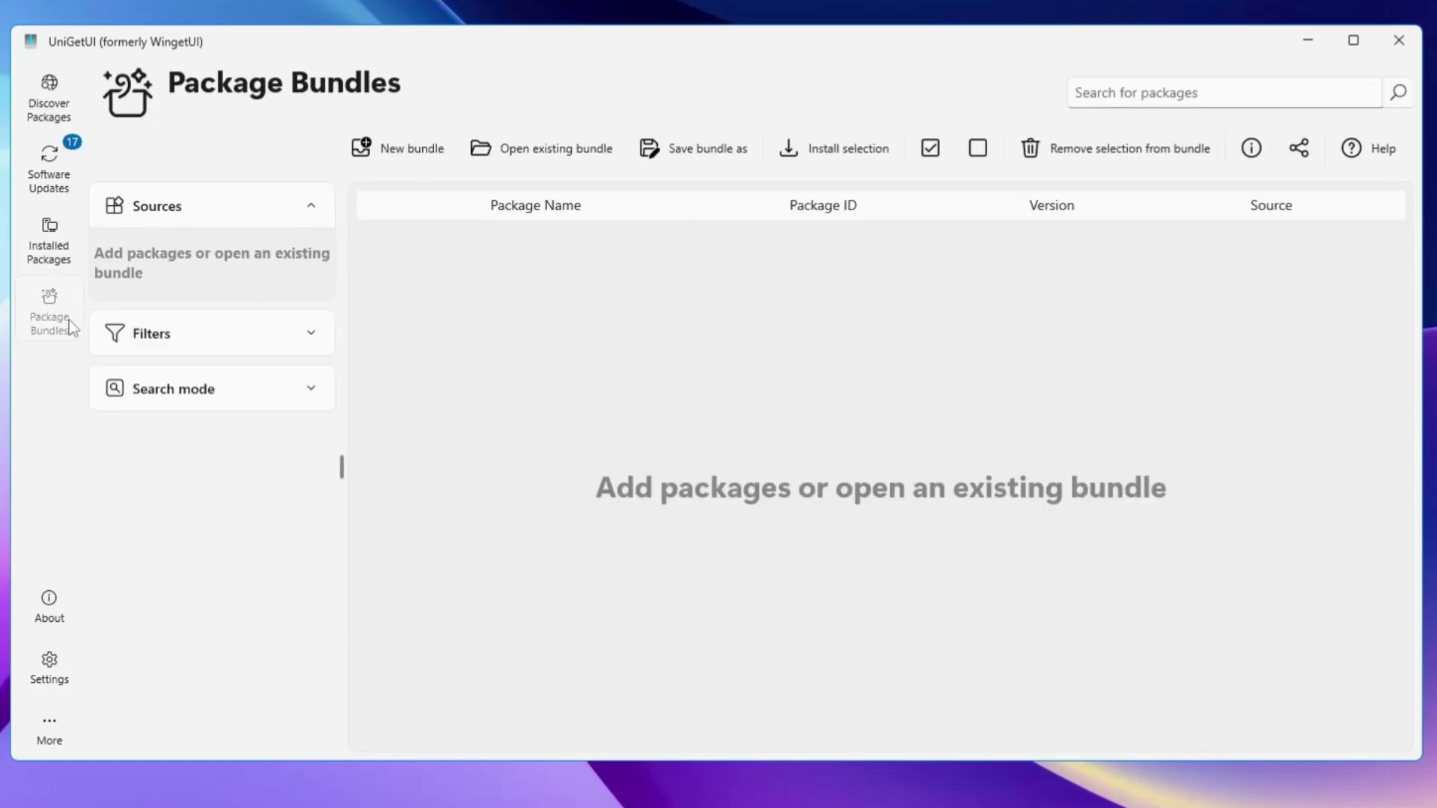